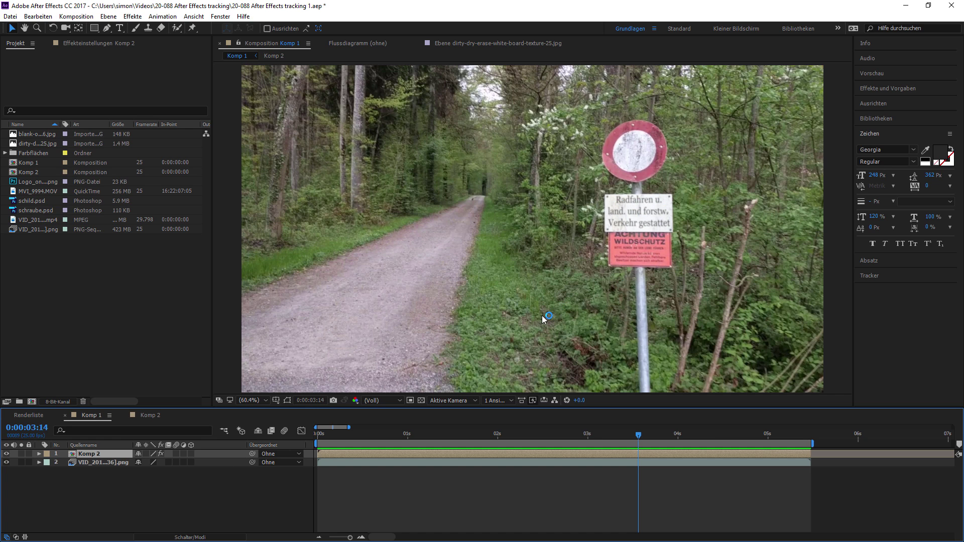
Step: Turn off Komp 2 to reveal the original sign text, then select the VID footage layer
drag(639, 435, 548, 435)
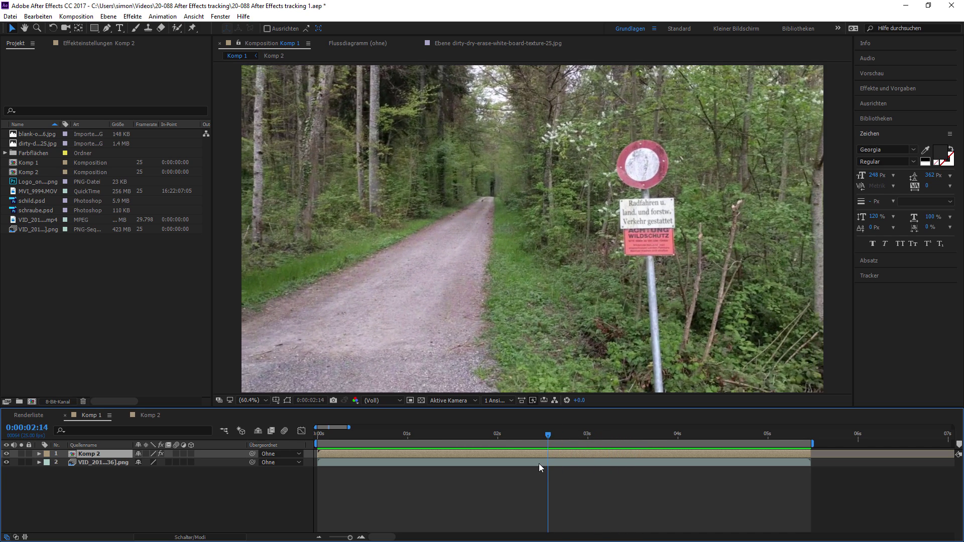
click(538, 463)
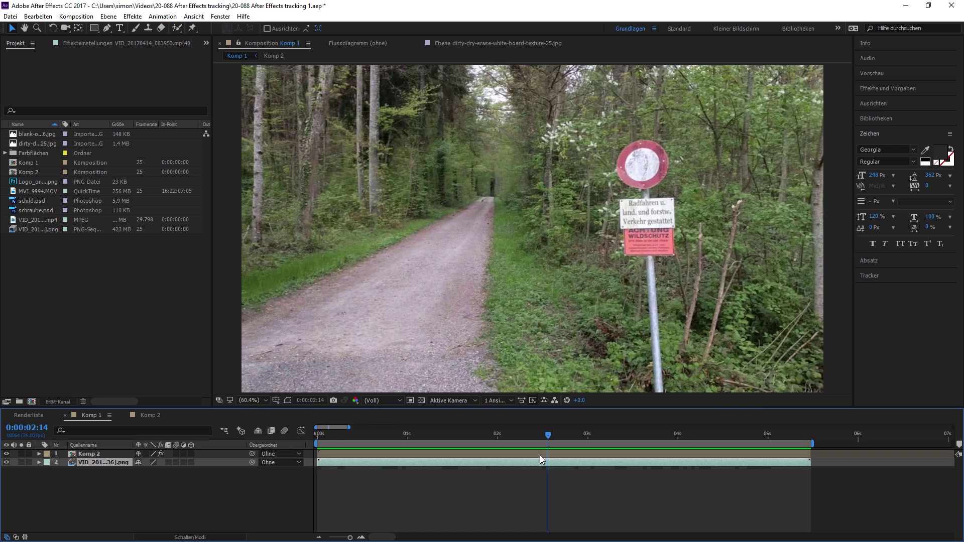
click(540, 456)
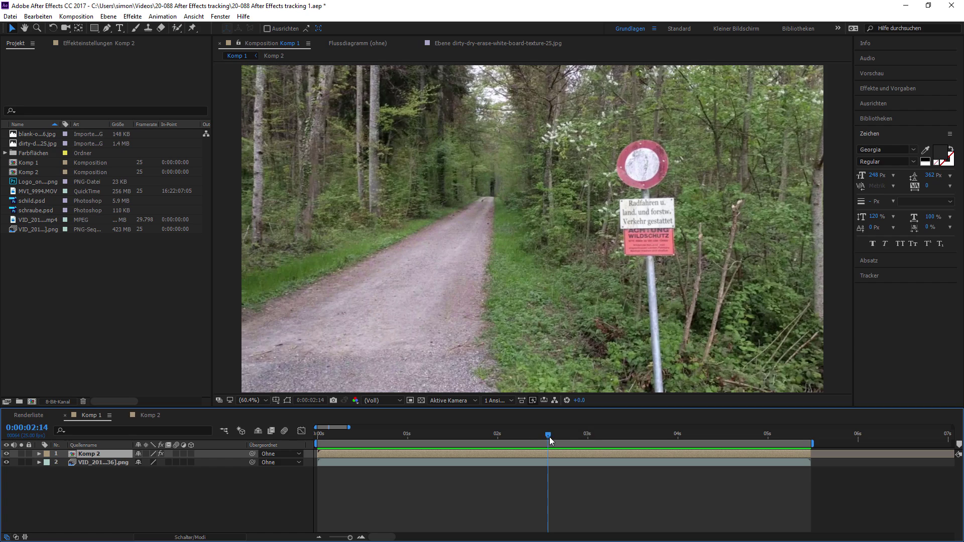
drag(548, 435, 582, 434)
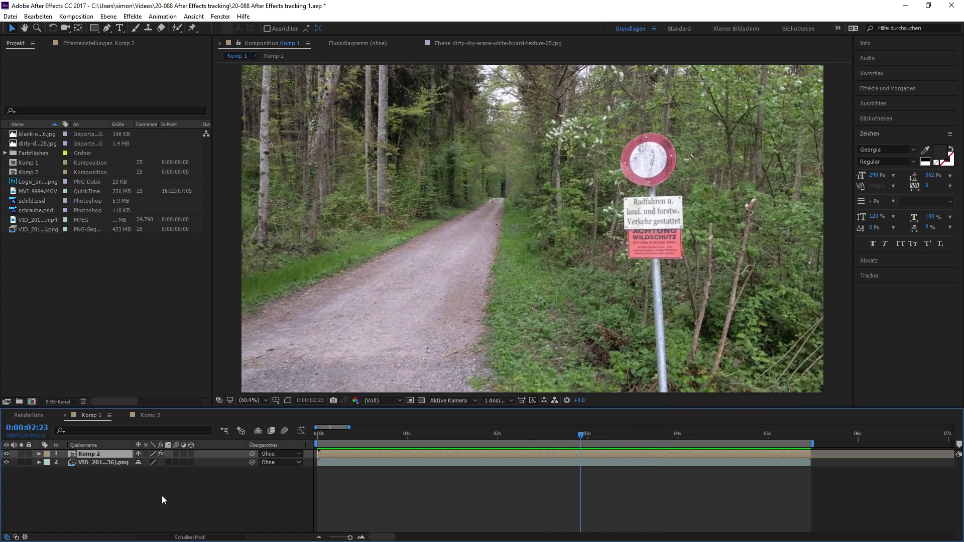
click(7, 454)
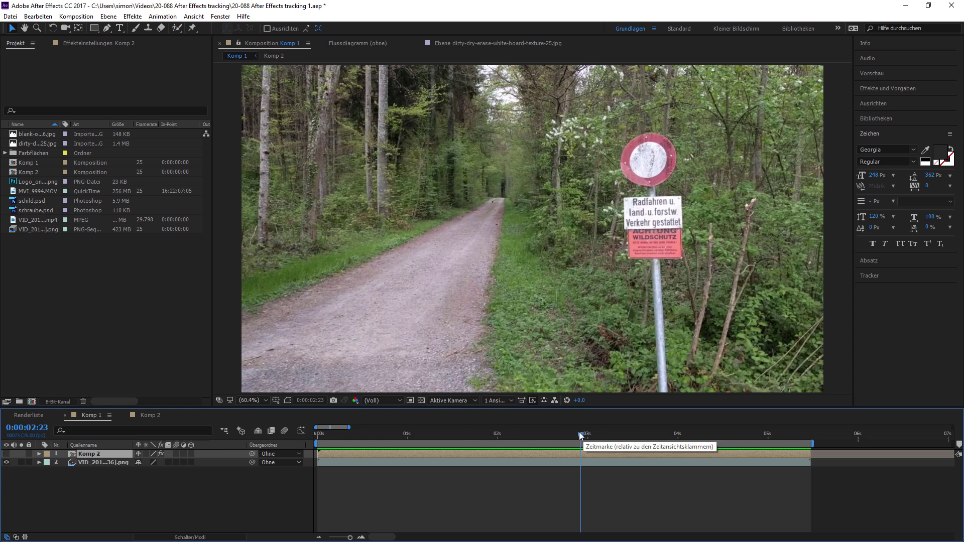
drag(582, 435, 530, 435)
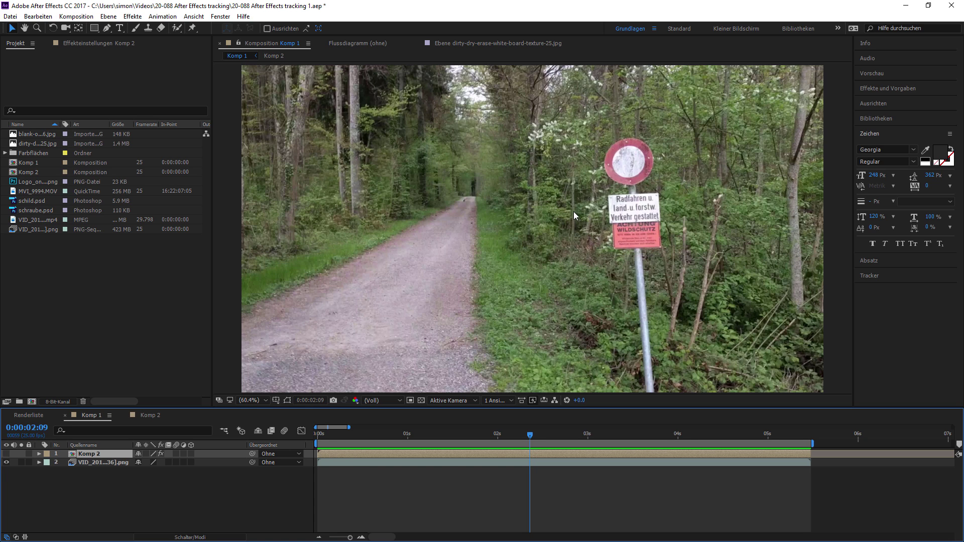
click(354, 463)
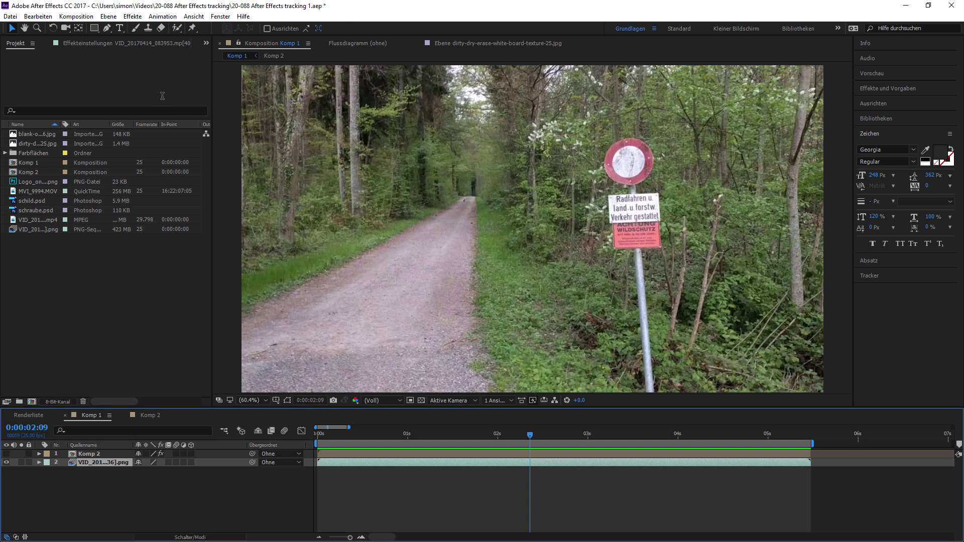
Step: Send the footage via 'AE in Mocha verfolgen' to a new mocha project, VID_20170414_0839532, frames 4000–4136
click(162, 16)
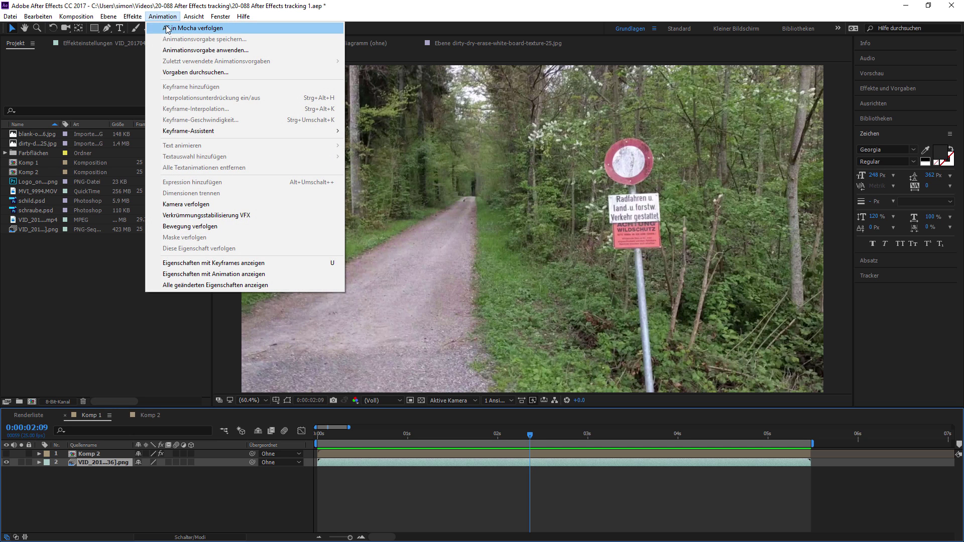
click(167, 28)
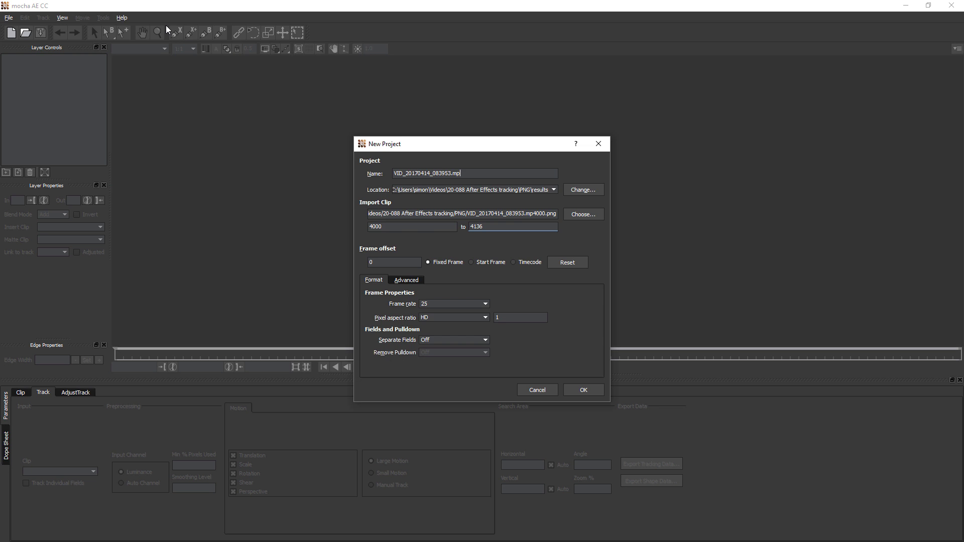
click(579, 389)
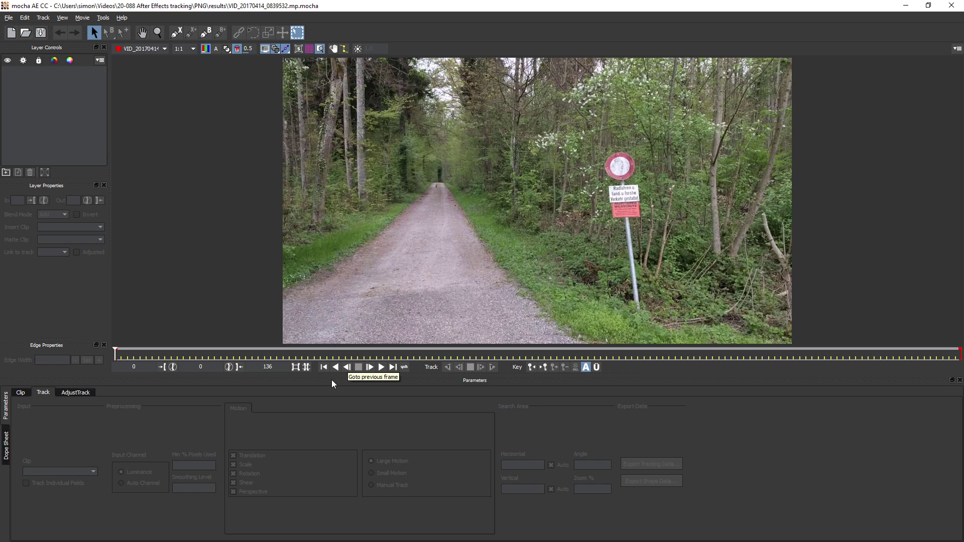
drag(365, 357, 960, 362)
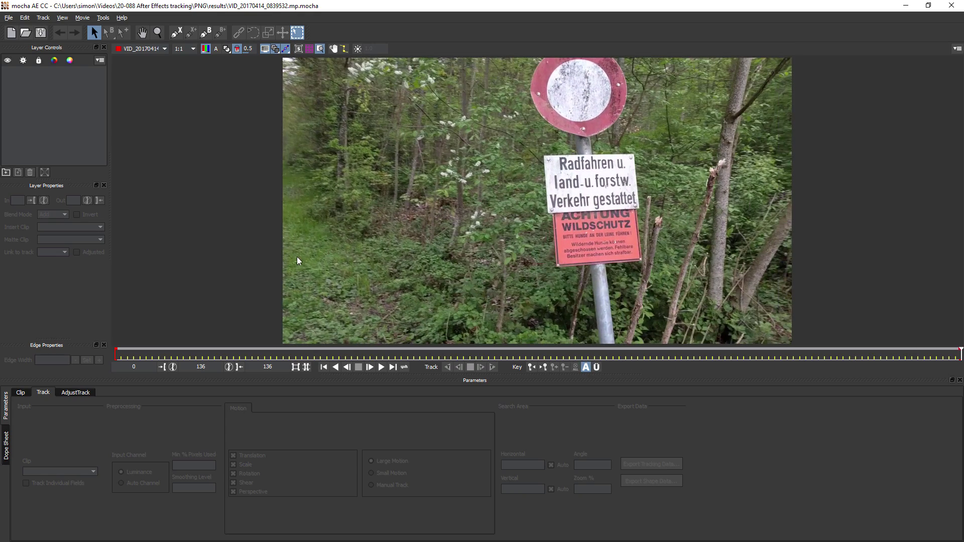
Step: Draw a closed four-point X-spline shape around the white roadside sign
click(175, 34)
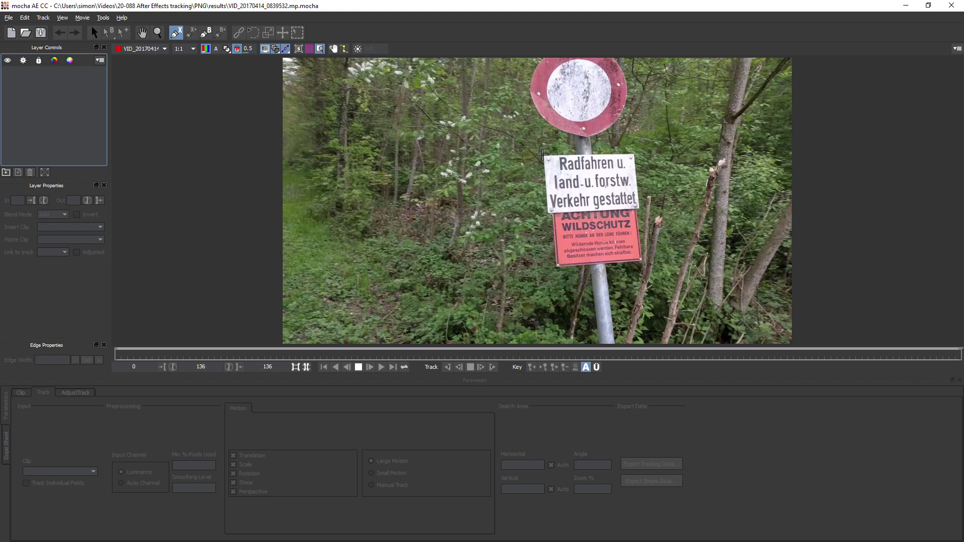
click(530, 149)
click(607, 143)
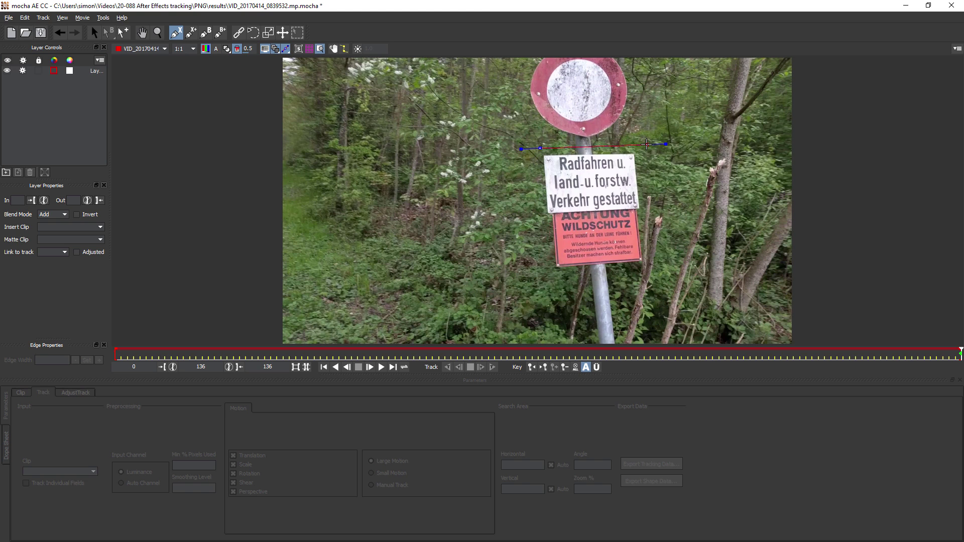
click(657, 218)
click(535, 224)
right_click(535, 224)
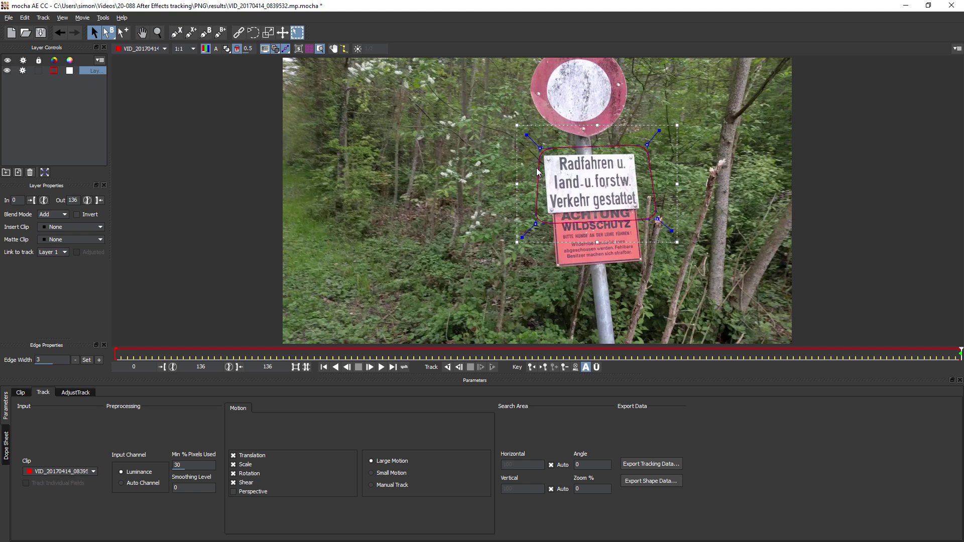
Step: Refine the spline's top-left, top-right and bottom-left corners to hug the sign edges
drag(539, 149, 531, 149)
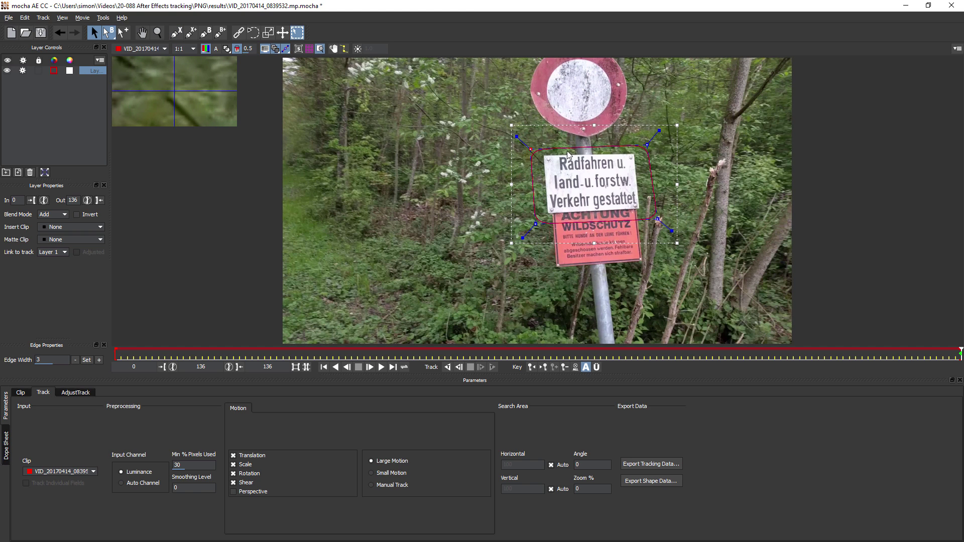
drag(650, 144, 653, 141)
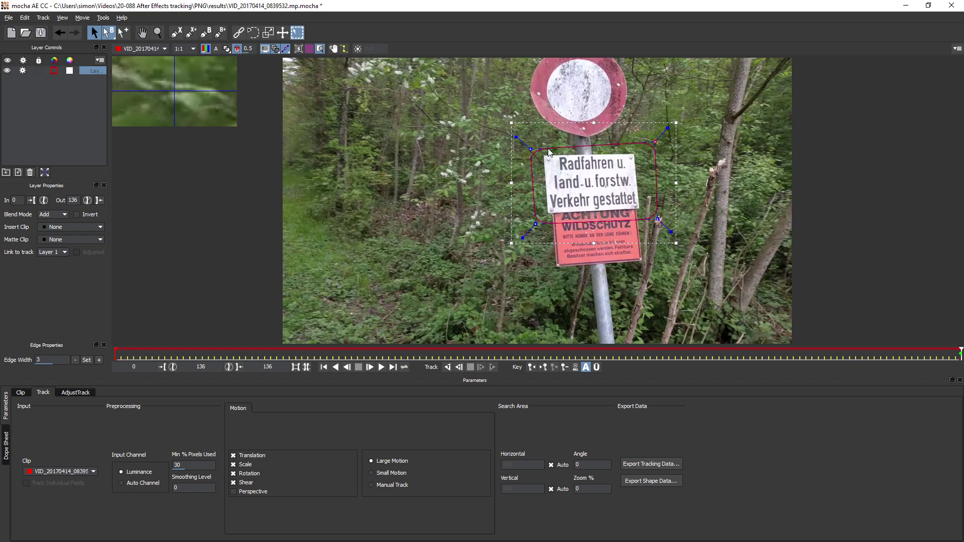
drag(531, 149, 527, 152)
drag(536, 220, 538, 222)
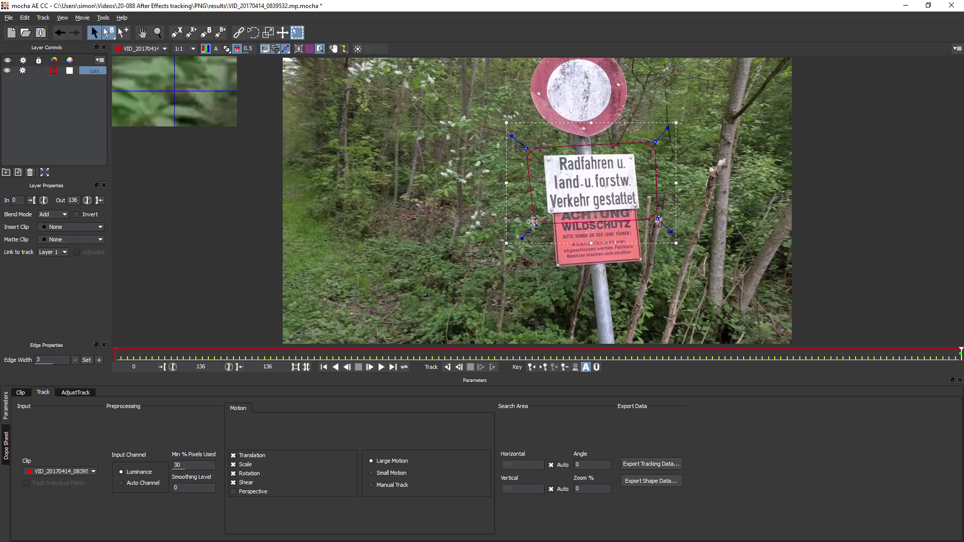
drag(527, 148, 530, 149)
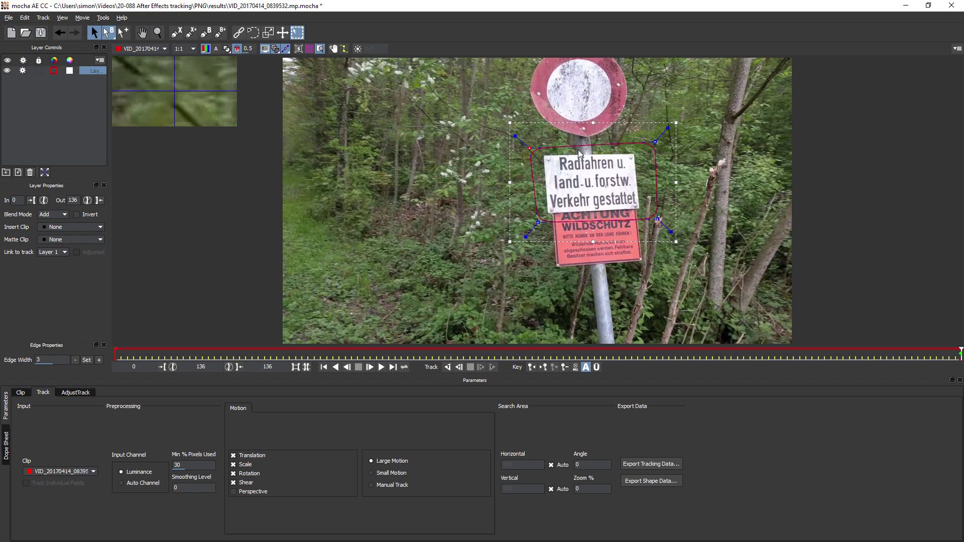
drag(653, 138, 652, 142)
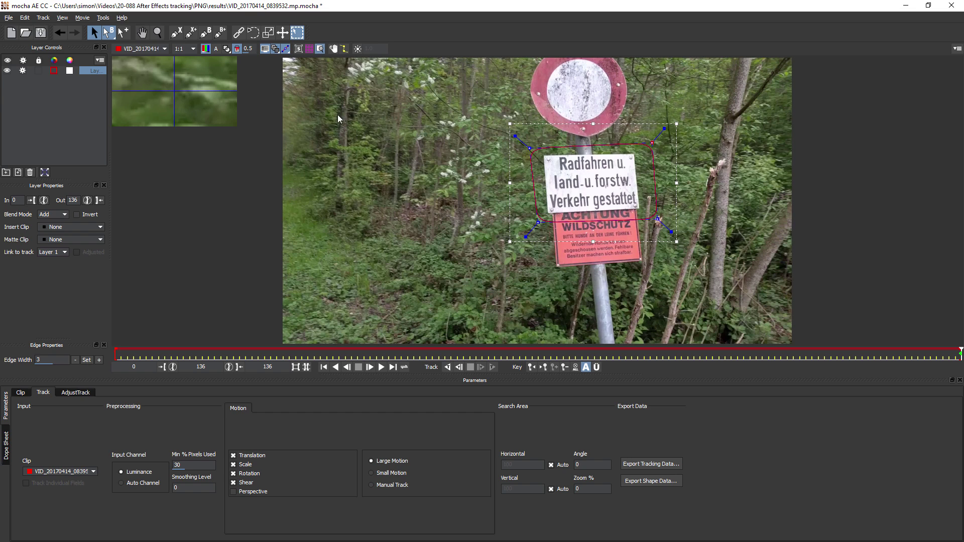
Step: Show the planar surface and grid, fit its four corners to the sign plate, and track the clip
click(298, 49)
click(308, 50)
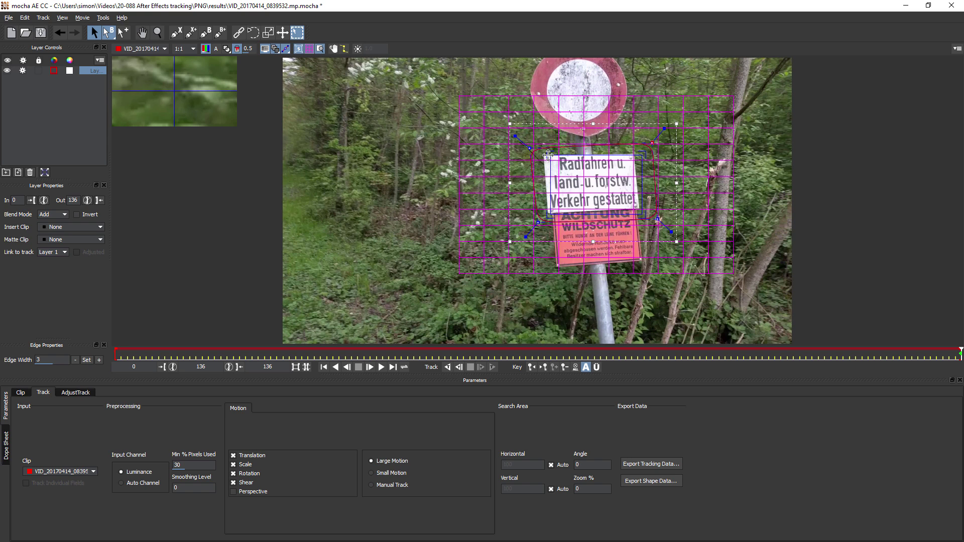
drag(548, 154, 545, 156)
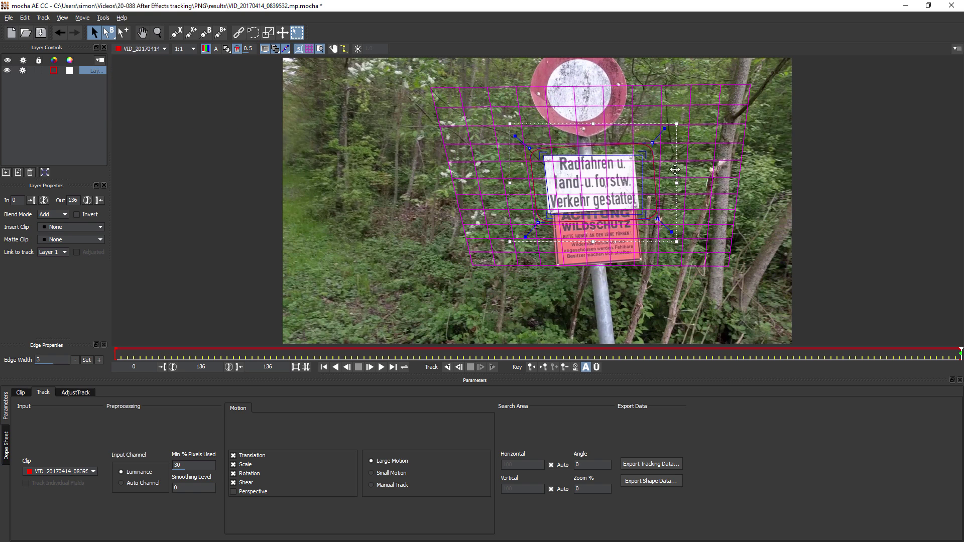
drag(645, 154, 636, 152)
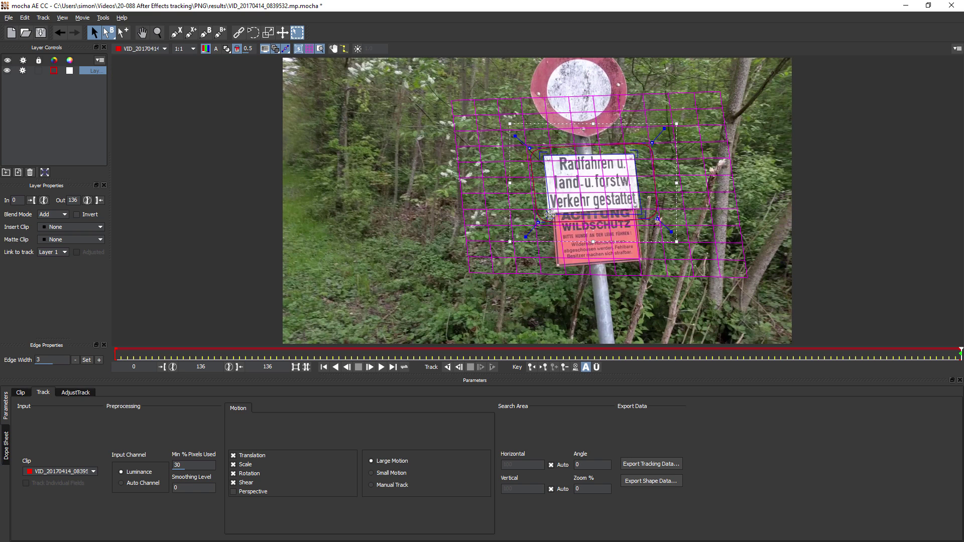
drag(549, 215, 548, 214)
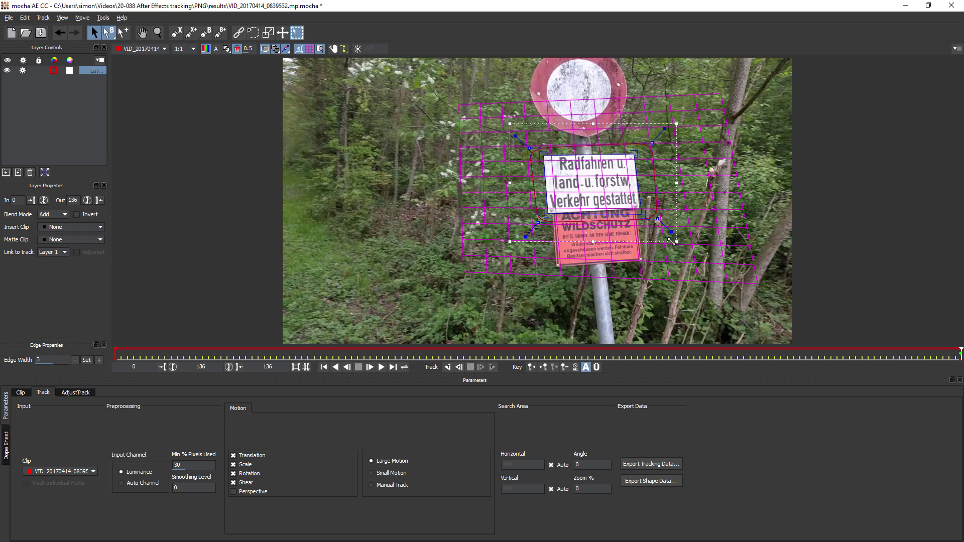
drag(645, 213, 638, 205)
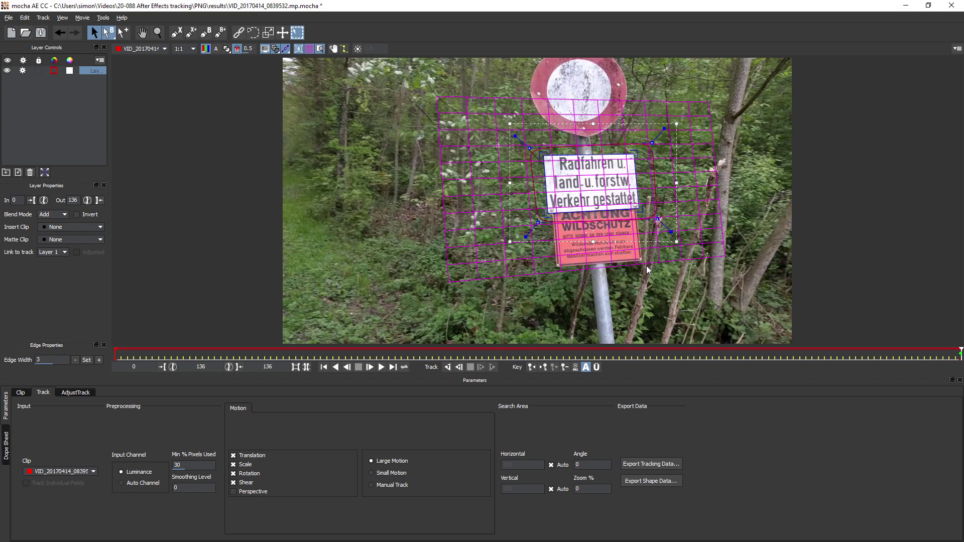
click(448, 367)
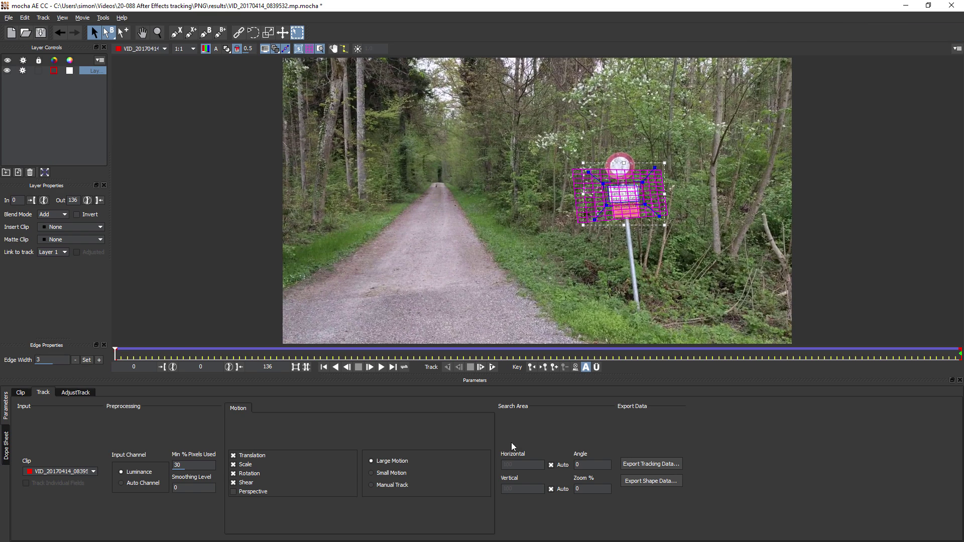
Step: Review the track, copy it as After Effects Corner Pin data to the clipboard, and minimize mocha
click(381, 368)
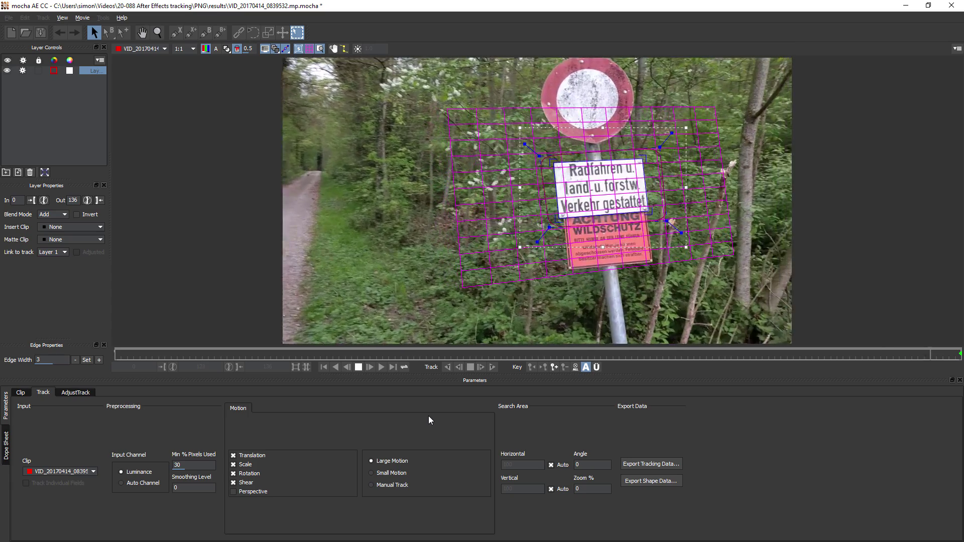
click(359, 369)
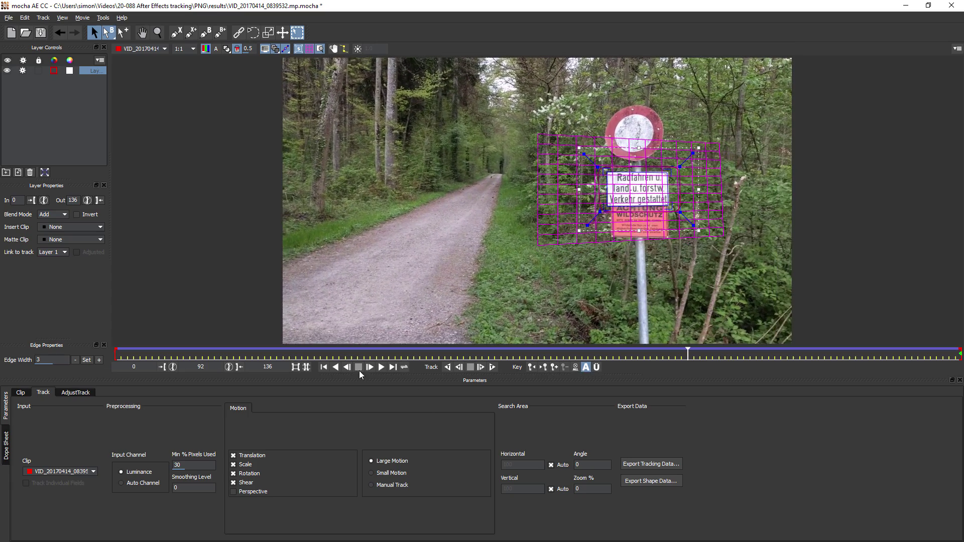
click(658, 465)
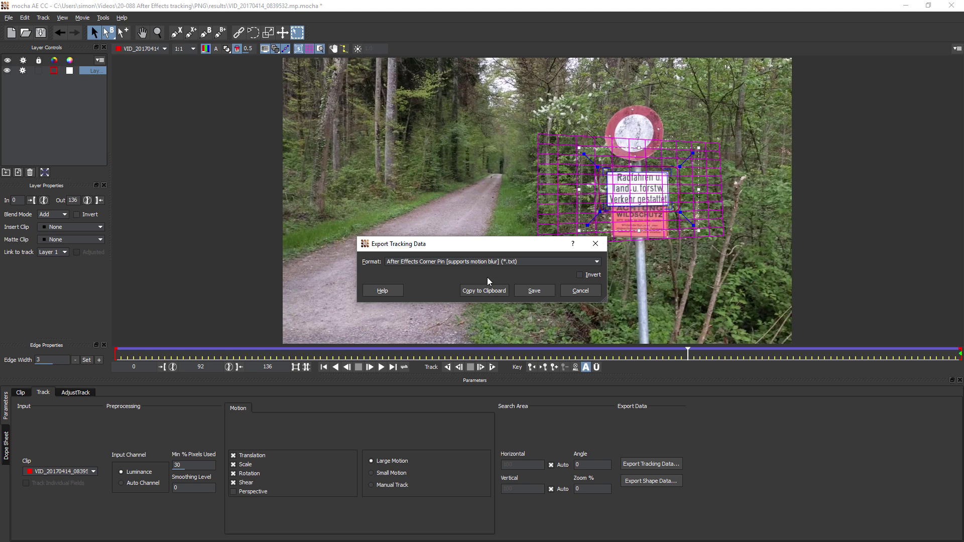
click(484, 291)
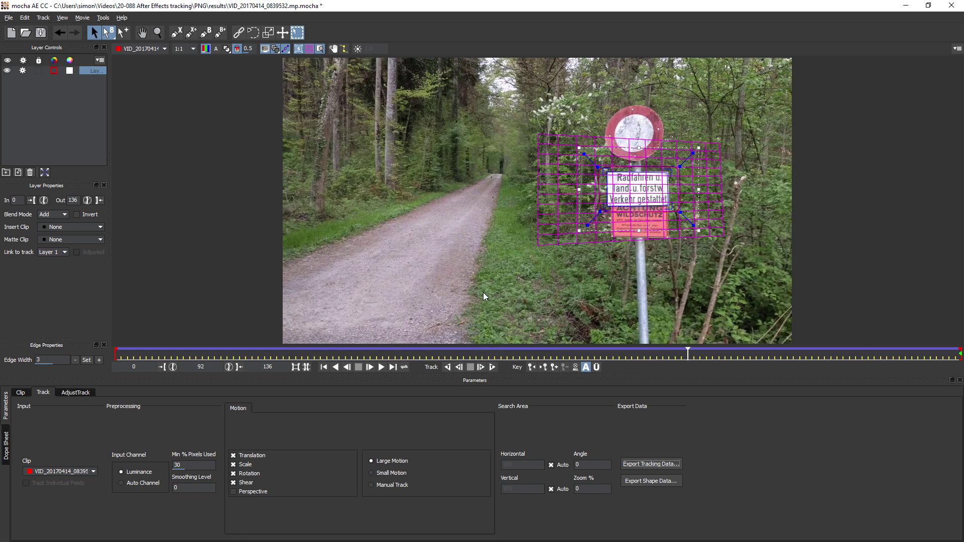
click(906, 6)
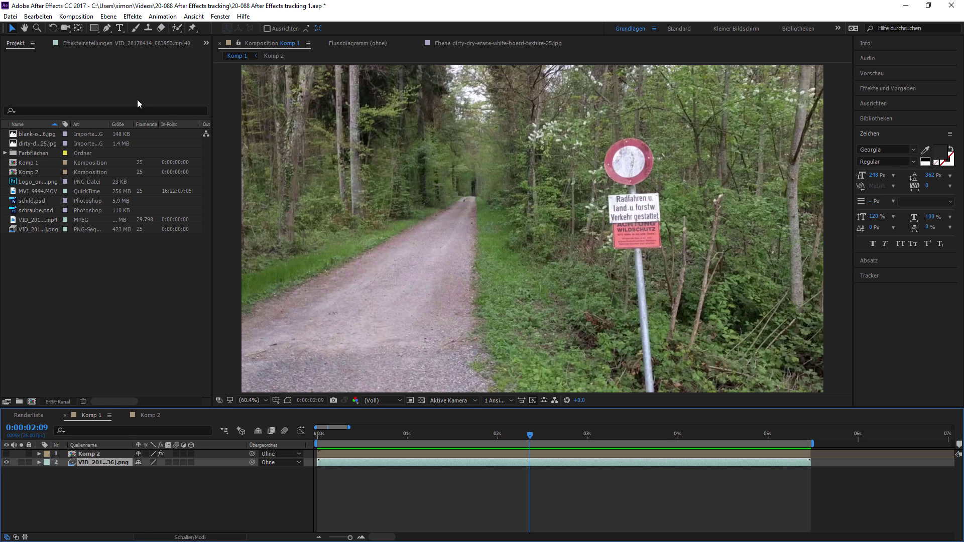
Step: Create a new empty composition, Komp 3, from the Project panel
click(391, 478)
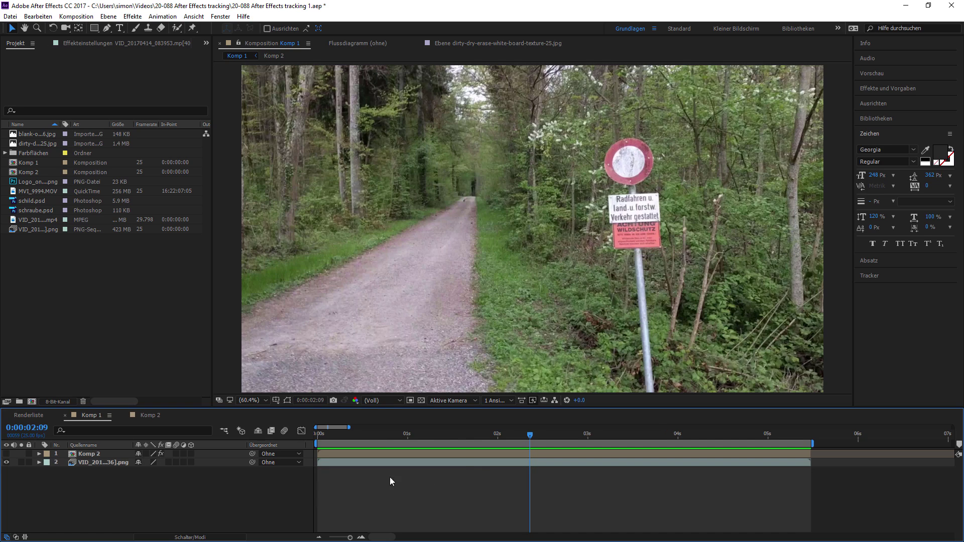
drag(517, 435, 317, 427)
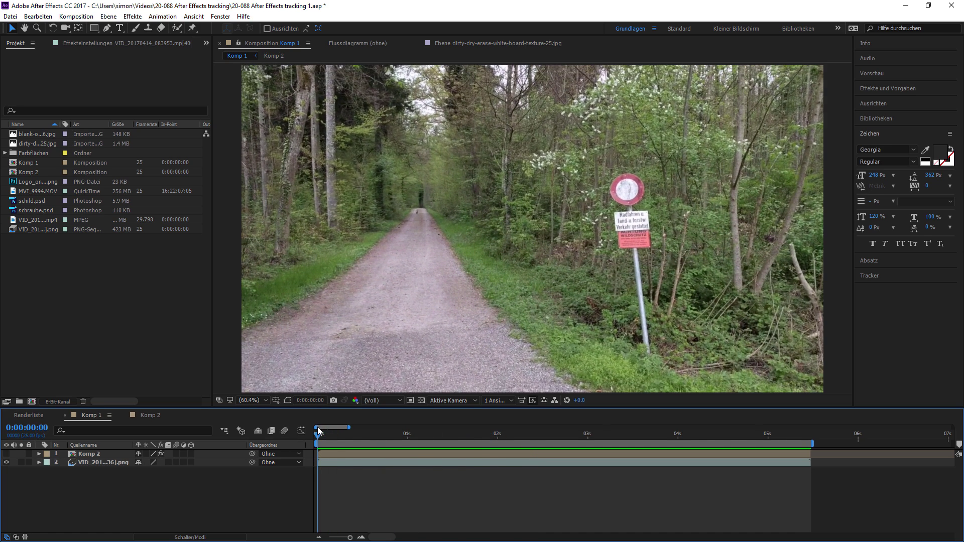
right_click(56, 315)
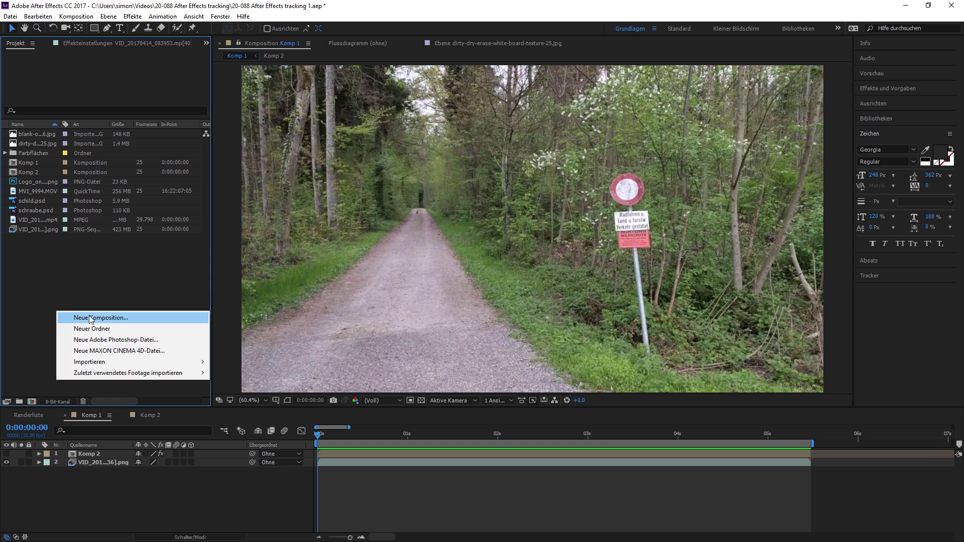
click(91, 318)
click(386, 376)
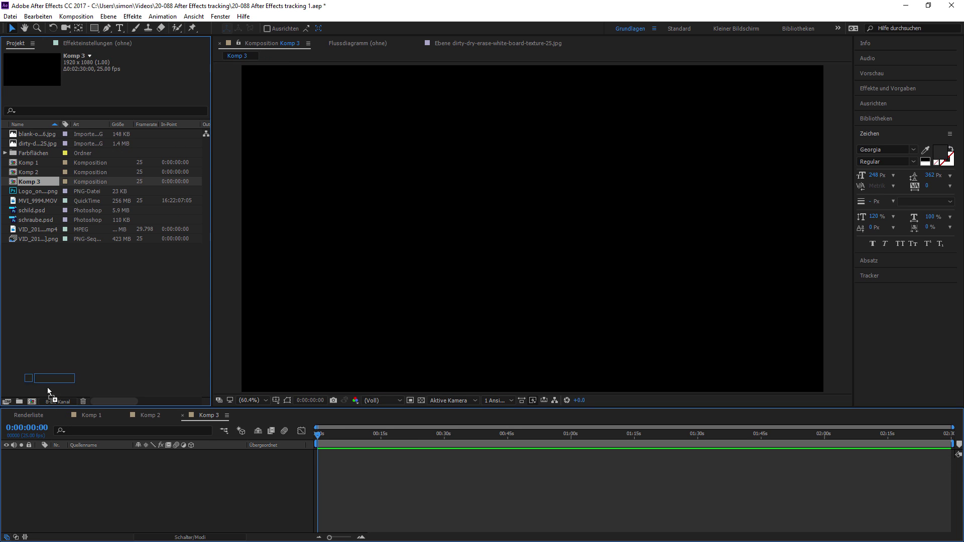
drag(33, 186, 84, 281)
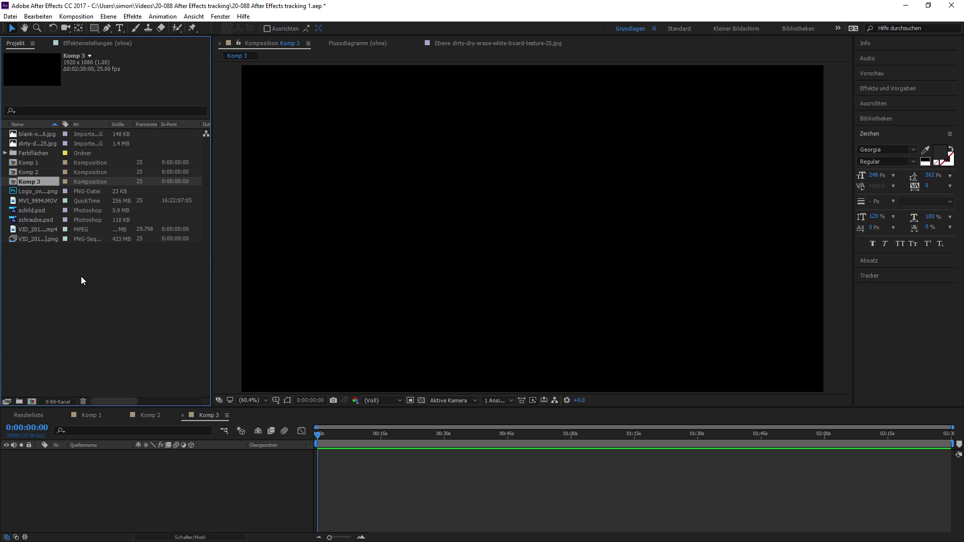
Step: Place Komp 3 in Komp 1 at frame 0 and paste the Eckpunkte verschieben corner-pin data onto it
click(94, 416)
drag(45, 188, 71, 455)
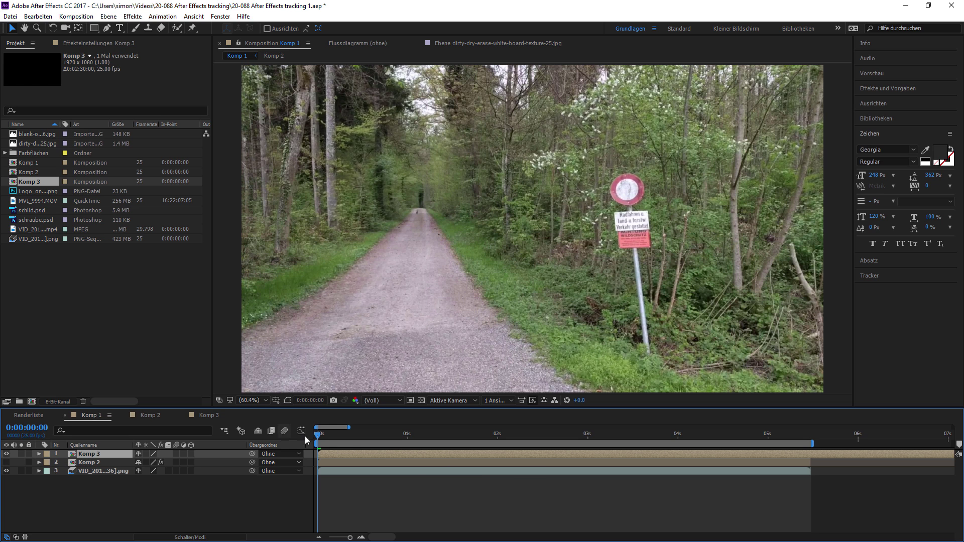
key(space)
key(ctrl+alt+shift+e)
drag(319, 436, 437, 440)
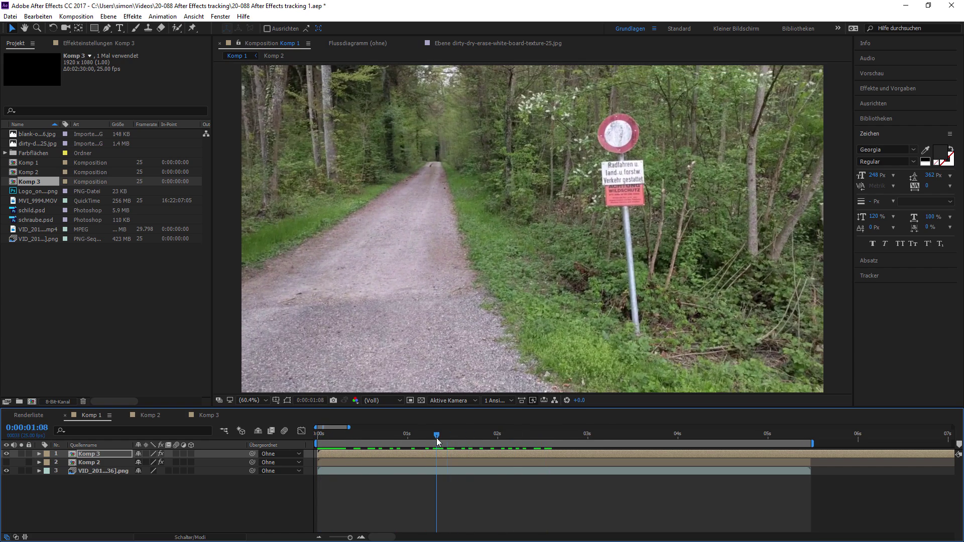
click(39, 453)
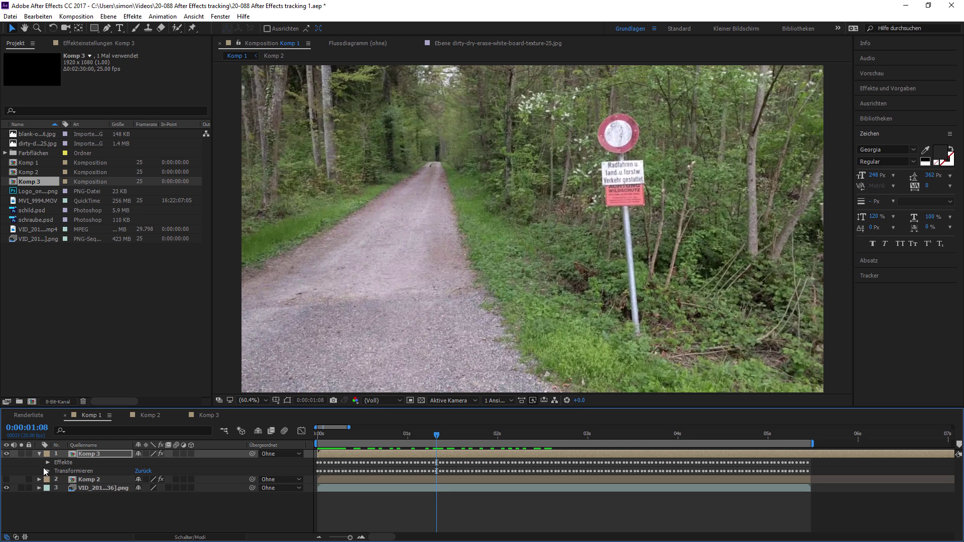
click(47, 462)
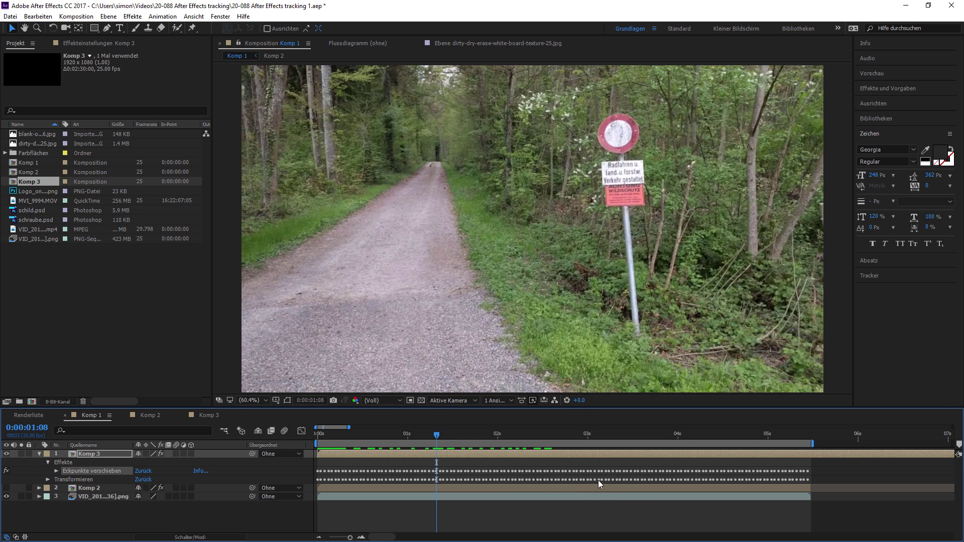
drag(436, 442, 361, 436)
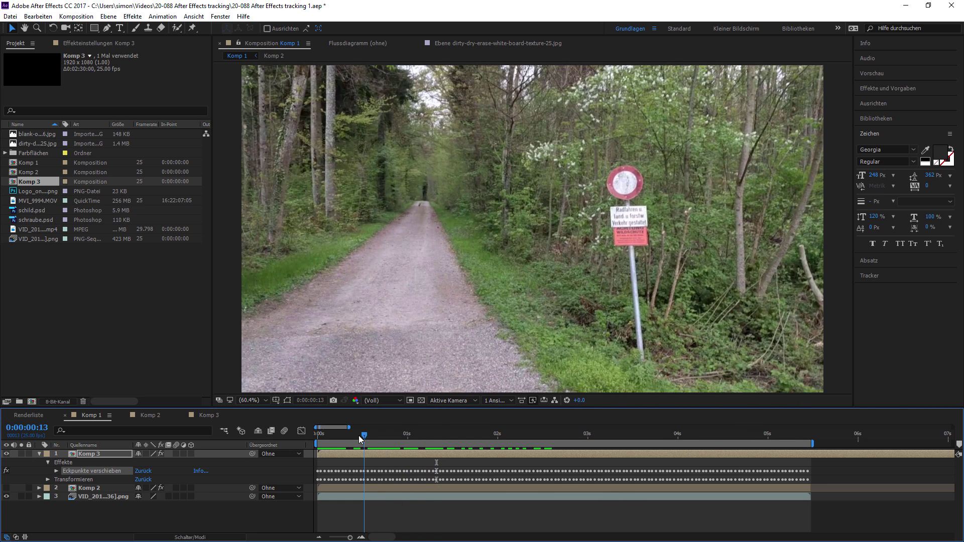
Step: Open Komp 3 and add Logo_onlinelernvideo.png to its timeline
double_click(79, 454)
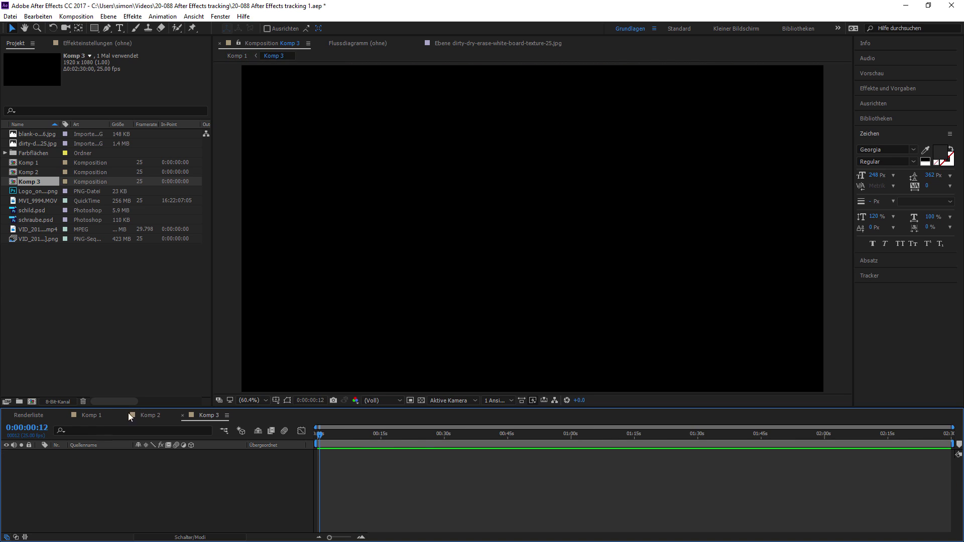
click(50, 284)
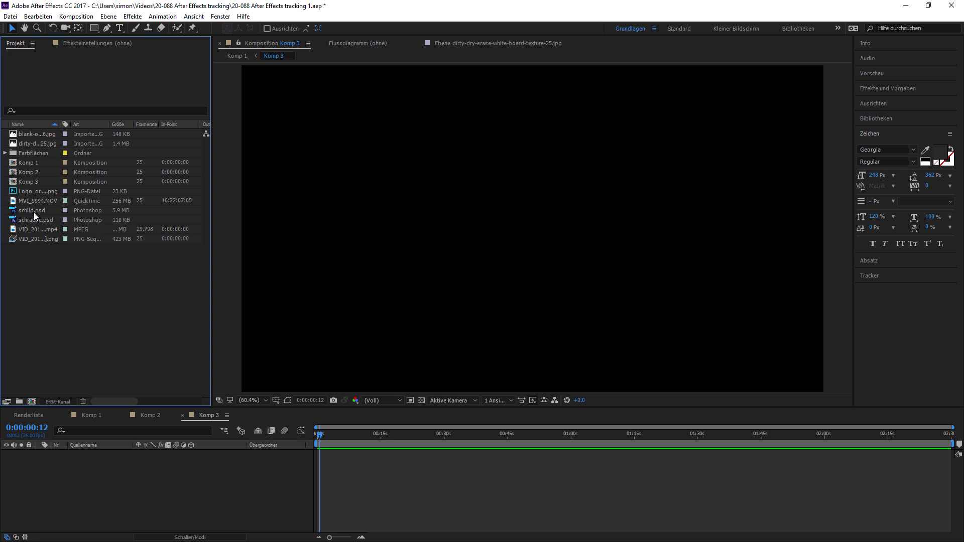
drag(36, 196, 78, 469)
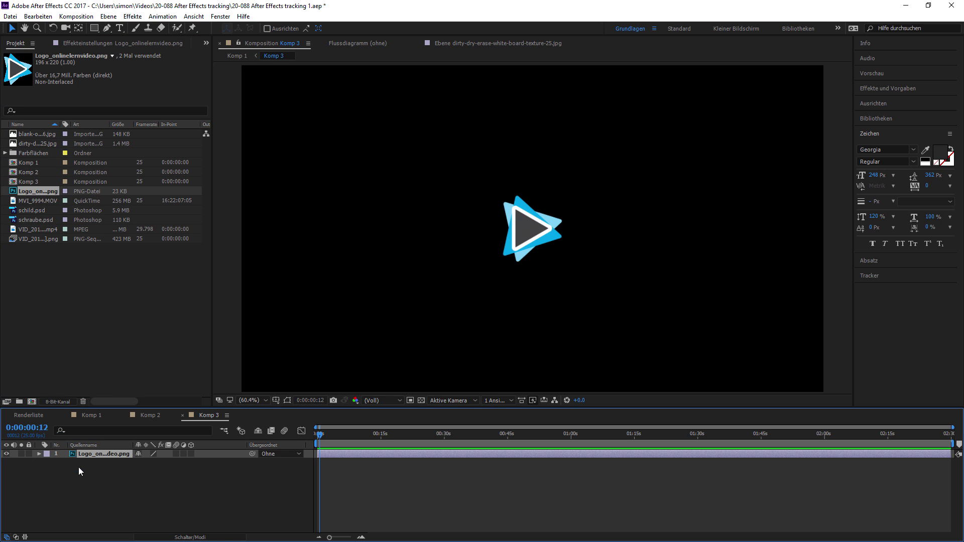
Step: Scale the logo layer to 404% and set its anchor point Y to 118
click(40, 454)
click(48, 463)
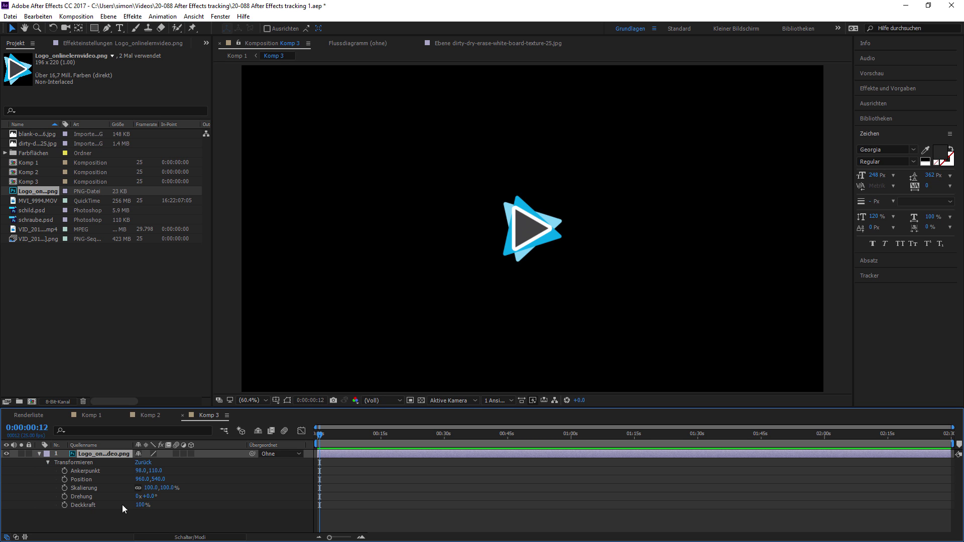
drag(156, 488, 217, 486)
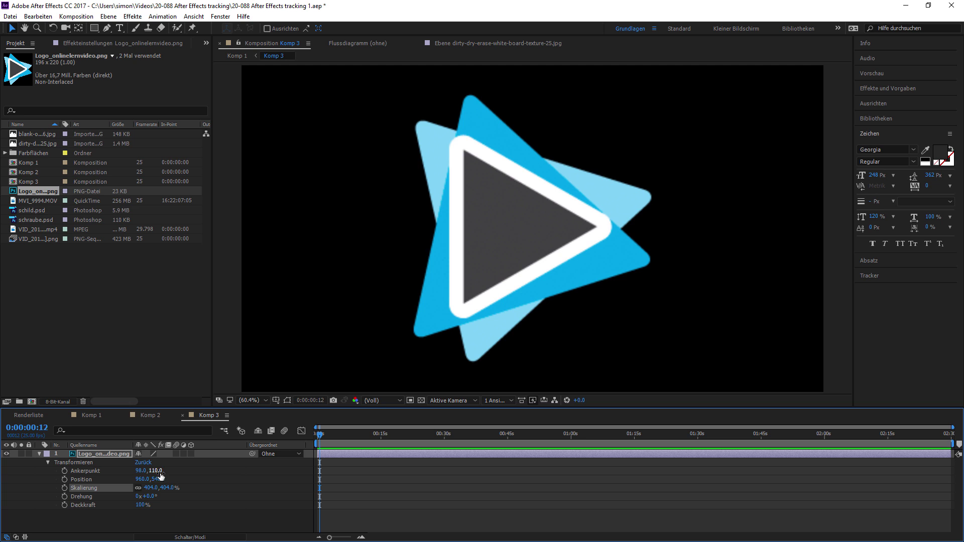
drag(156, 471, 126, 468)
Step: Preview Komp 1 from frame 0 to 0:00:05:05 to check the logo stays pinned to the sign
click(91, 416)
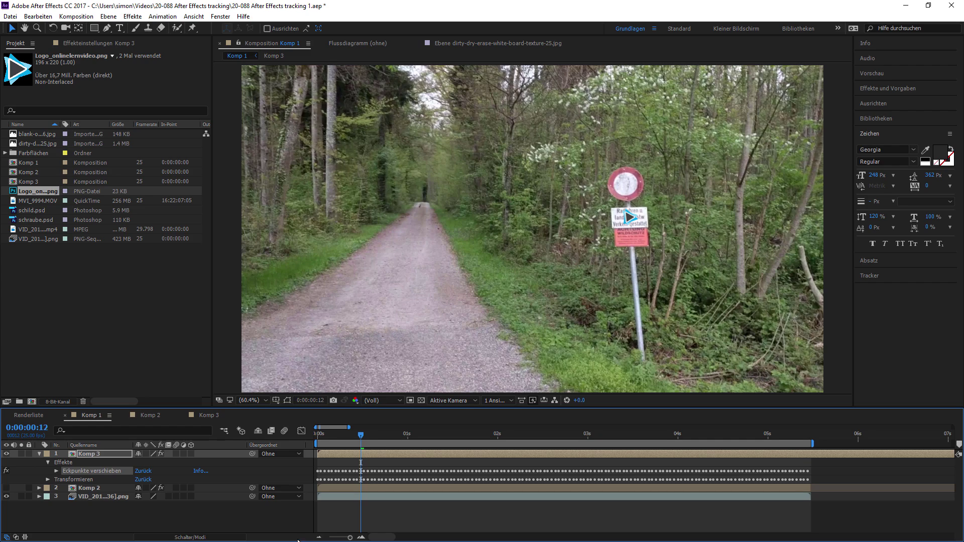
drag(358, 435, 315, 434)
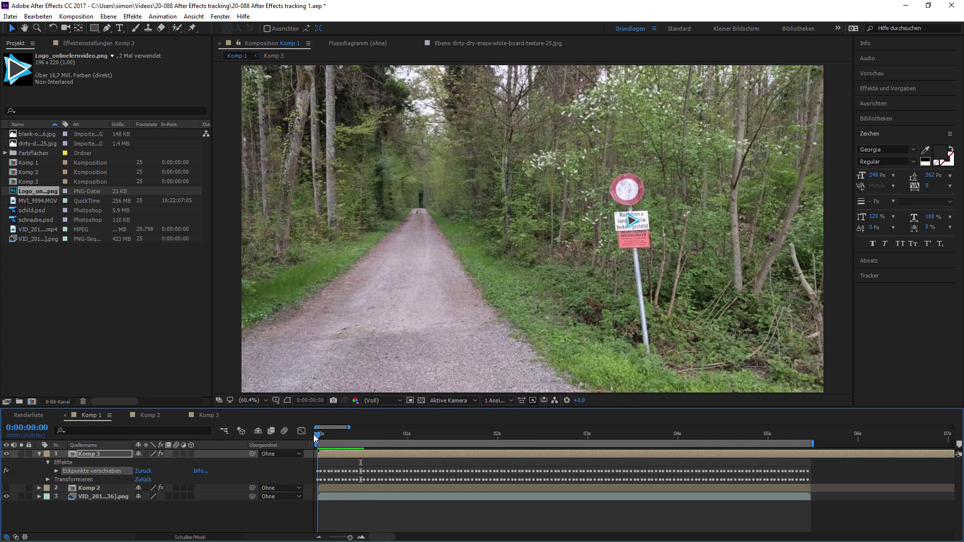
key(space)
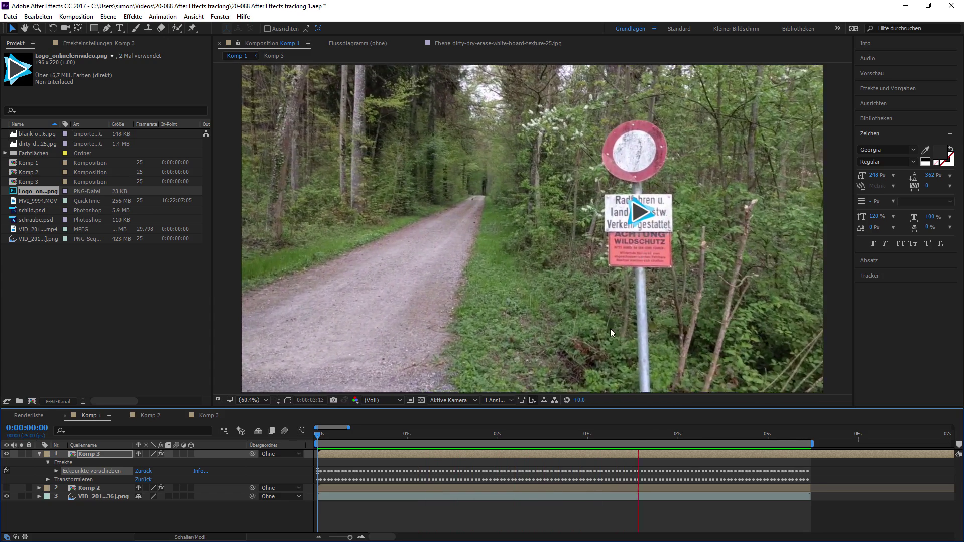
key(space)
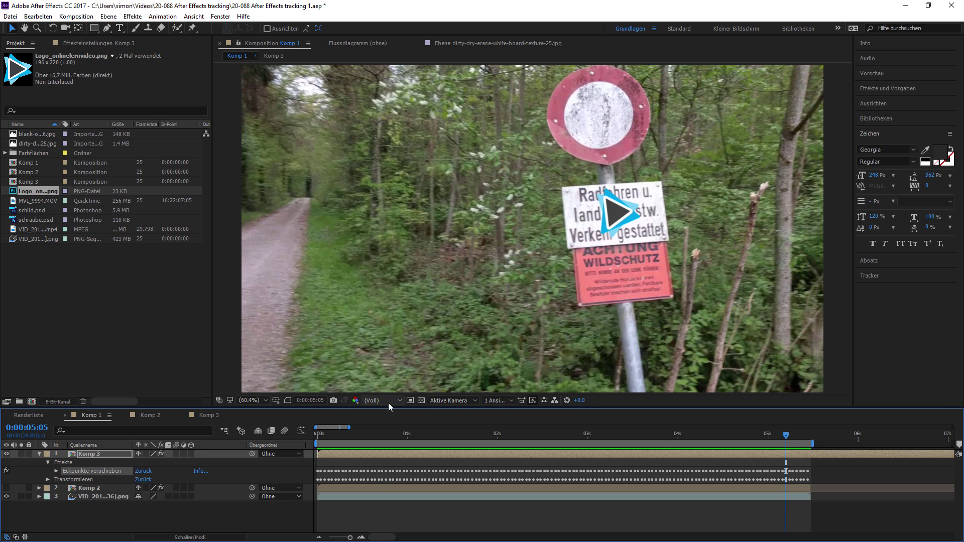
Step: Add schild.psd to Komp 3 as a layer beneath the logo
double_click(84, 453)
click(94, 300)
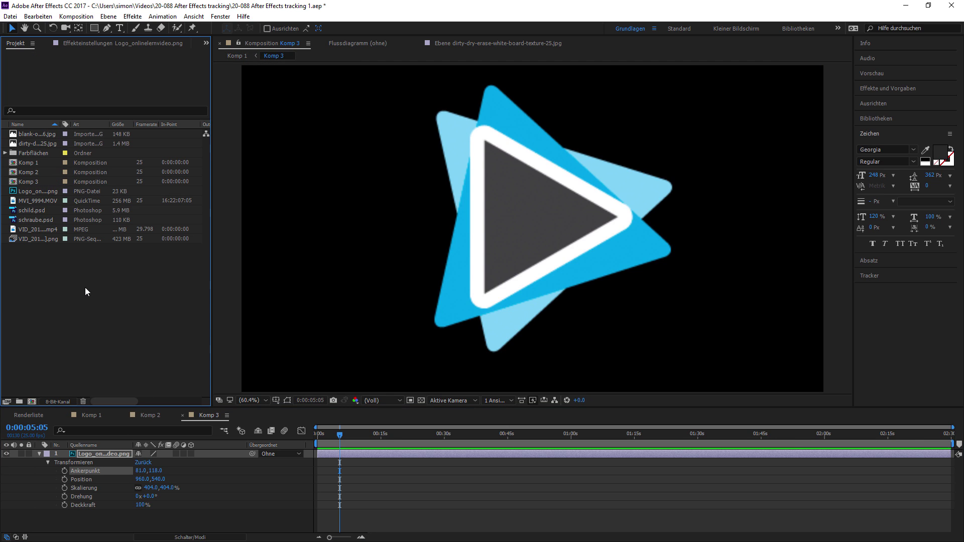
click(29, 210)
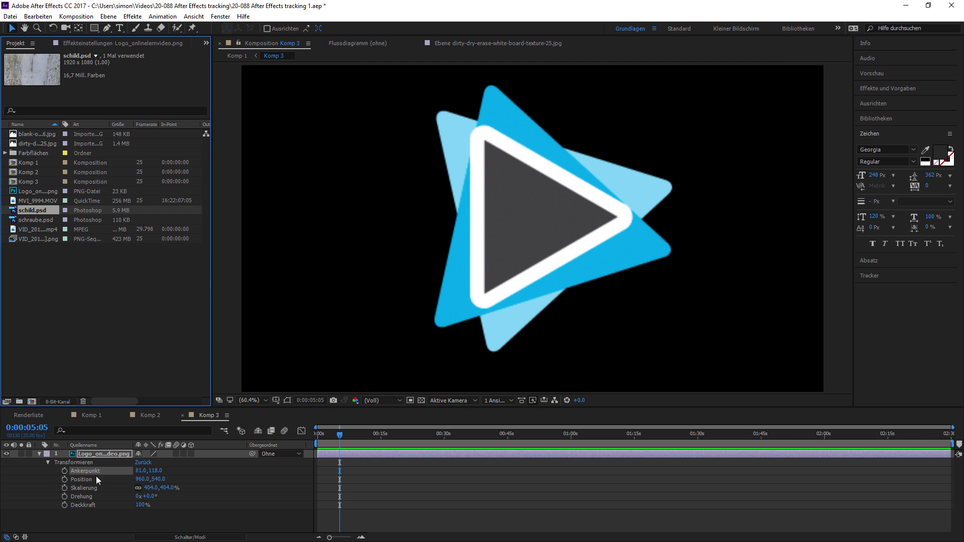
click(40, 453)
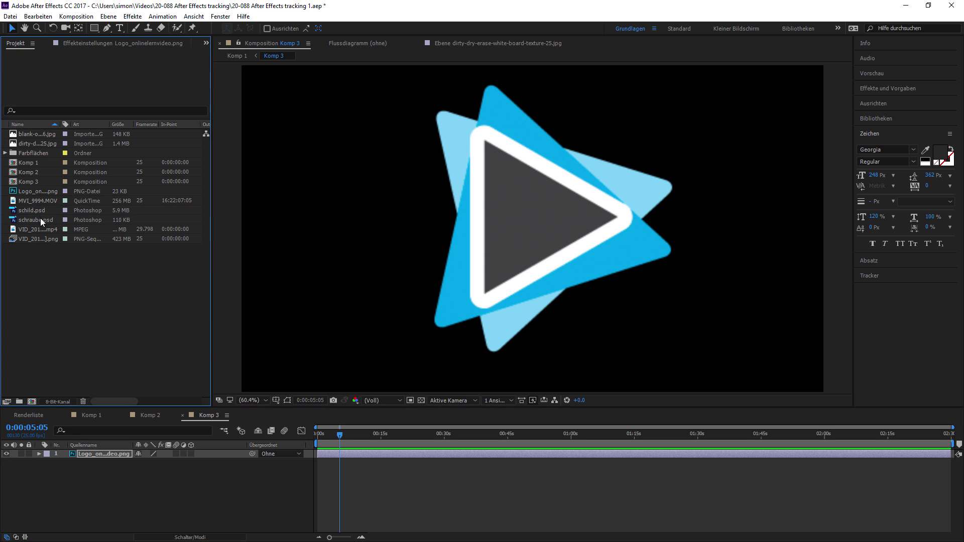
mouse_move(39, 211)
mouse_down()
mouse_move(58, 250)
mouse_move(68, 488)
mouse_up()
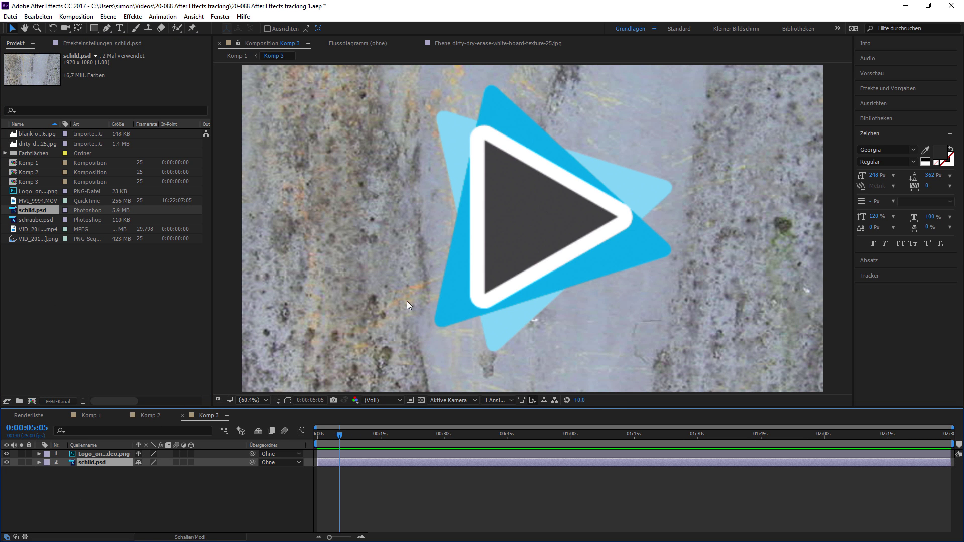
Step: Hide the logo layer to view the metal plate, then return to Komp 1
click(361, 538)
click(320, 537)
click(6, 454)
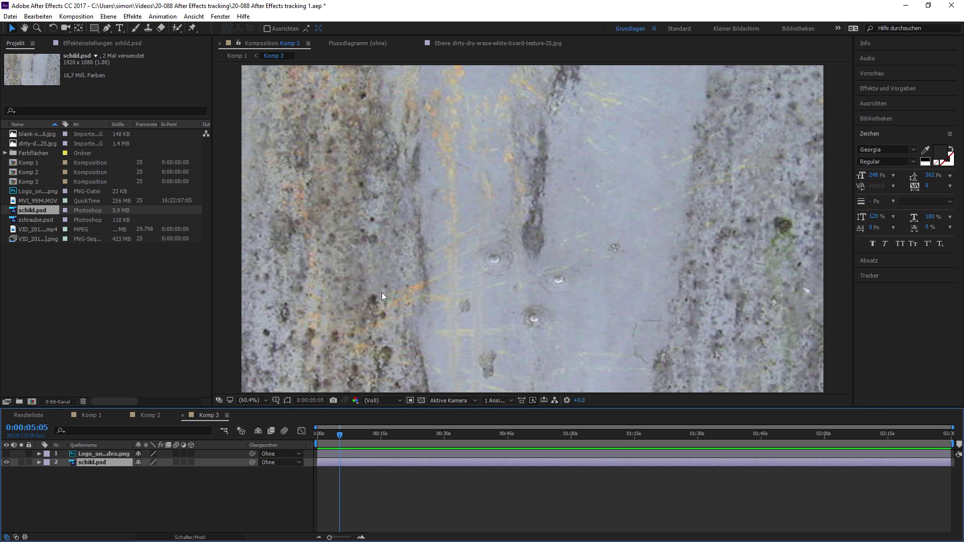
click(89, 415)
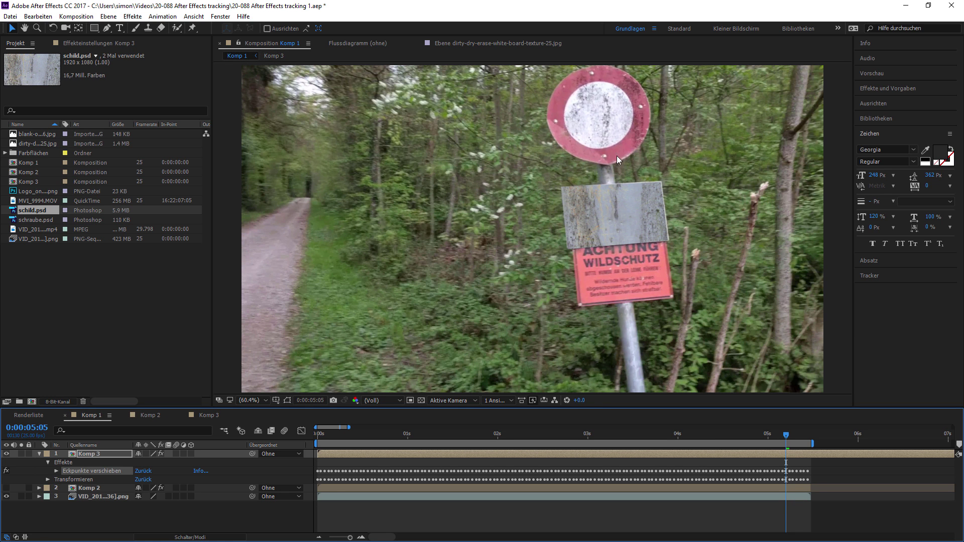
Step: Add four schraube.psd screws at the plate's bottom-left, top-left, top-right and bottom-right corners; show the logo
double_click(99, 455)
click(86, 315)
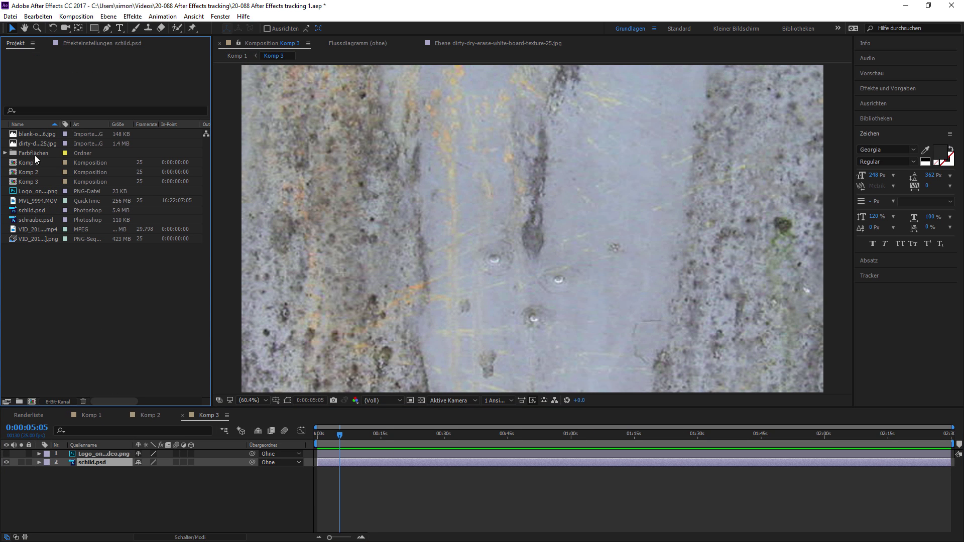
drag(28, 221, 85, 459)
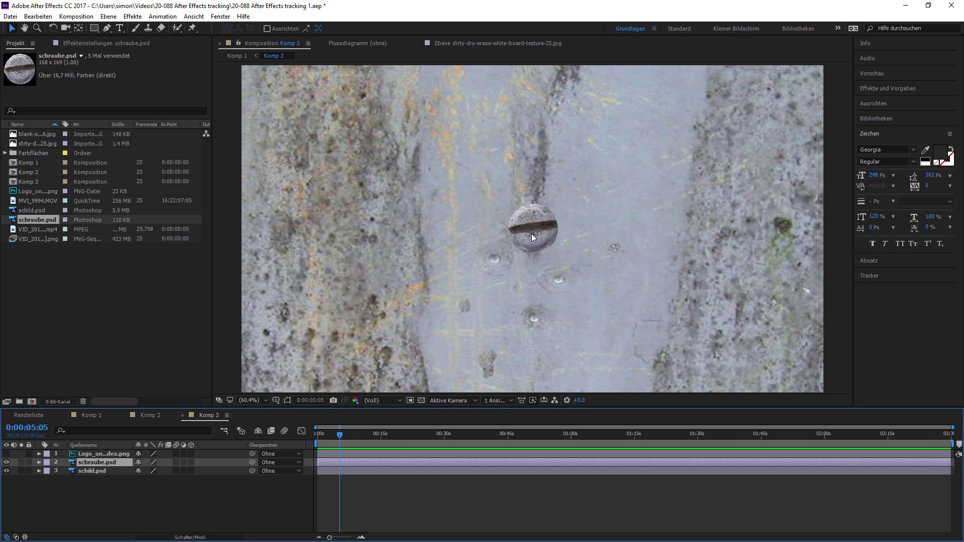
drag(531, 233, 287, 356)
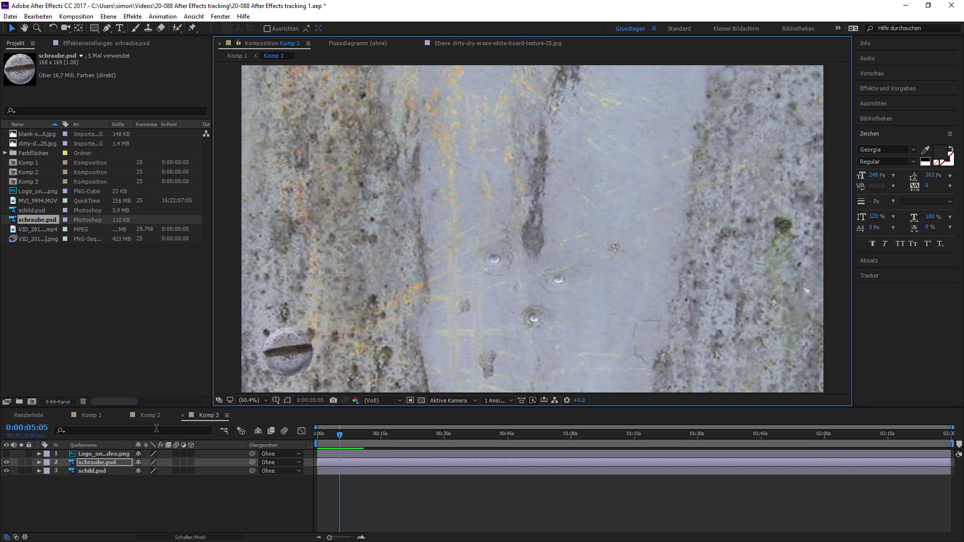
drag(38, 223, 105, 463)
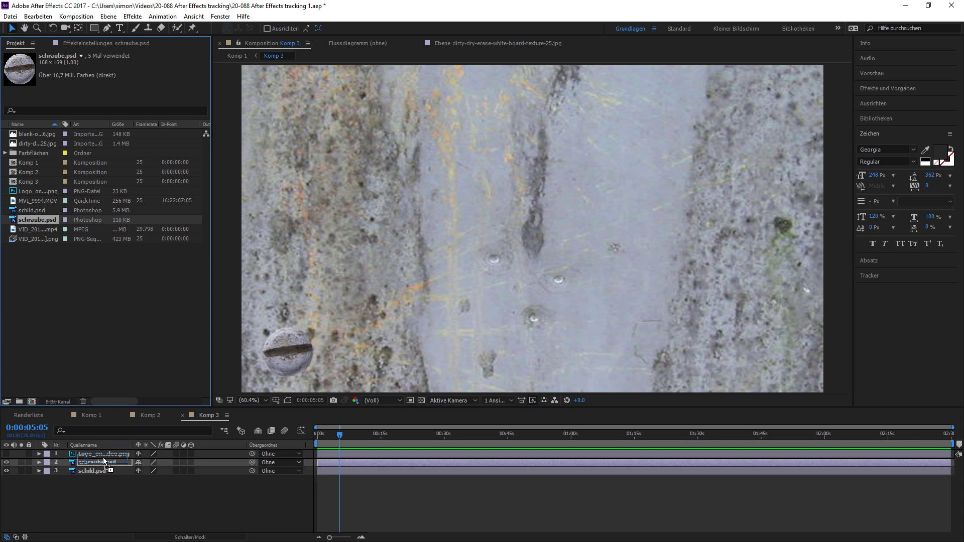
drag(531, 232, 275, 102)
drag(39, 219, 99, 463)
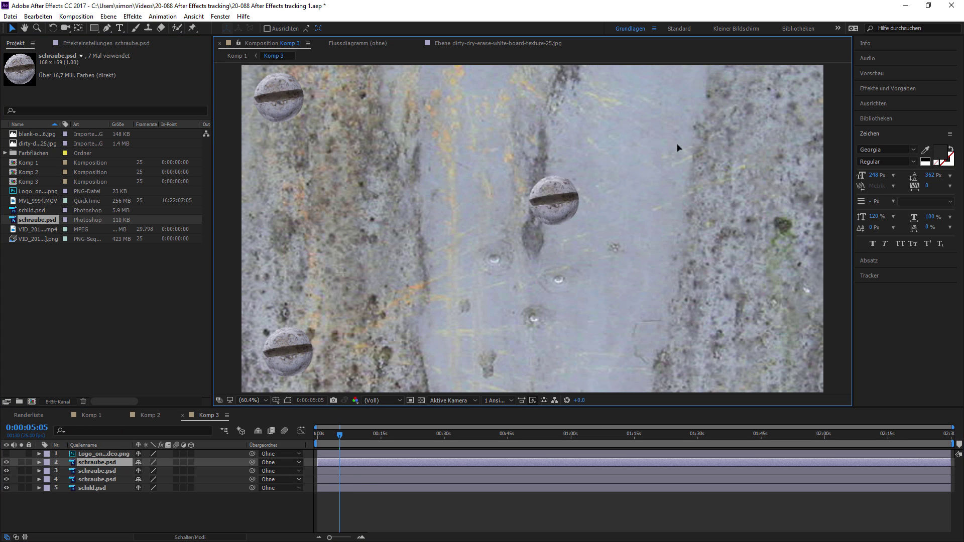
drag(553, 199, 774, 102)
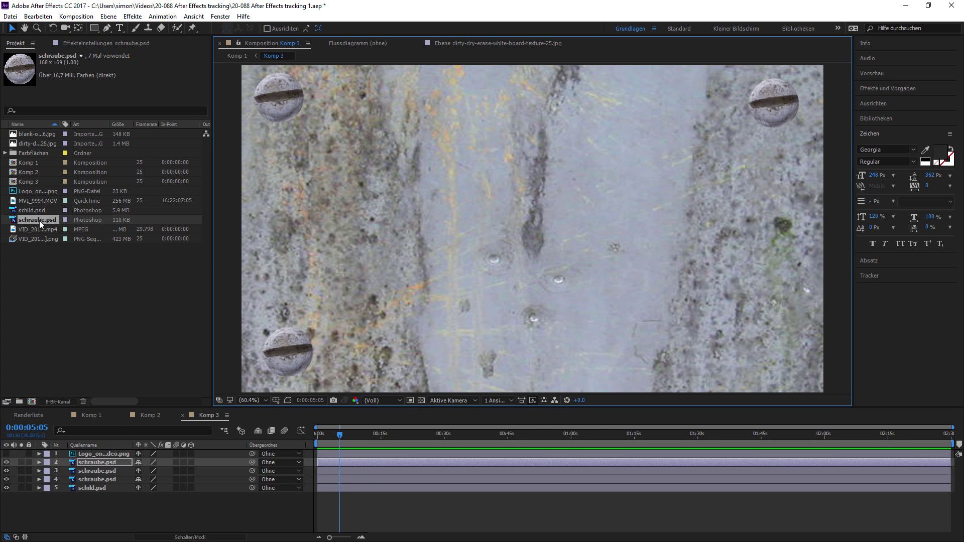
drag(40, 219, 99, 465)
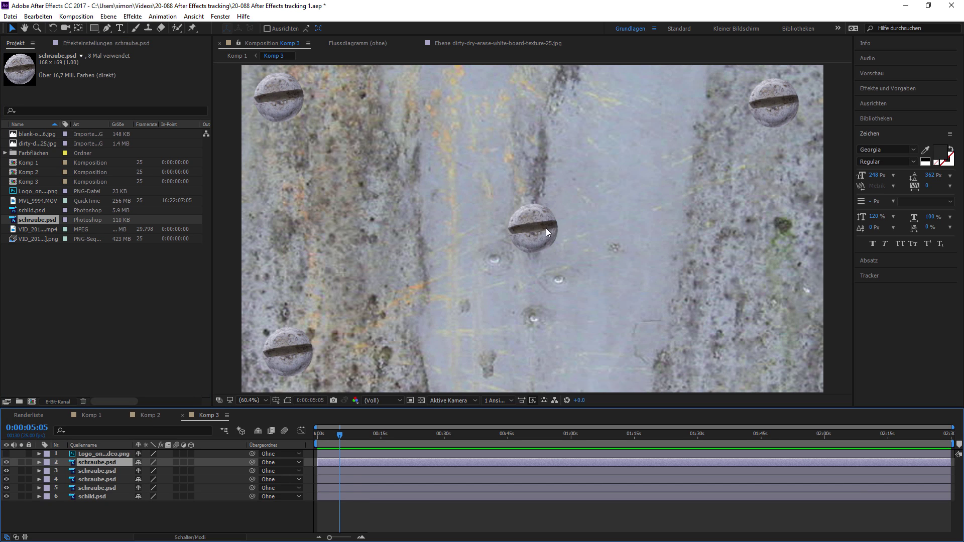
drag(546, 228, 793, 357)
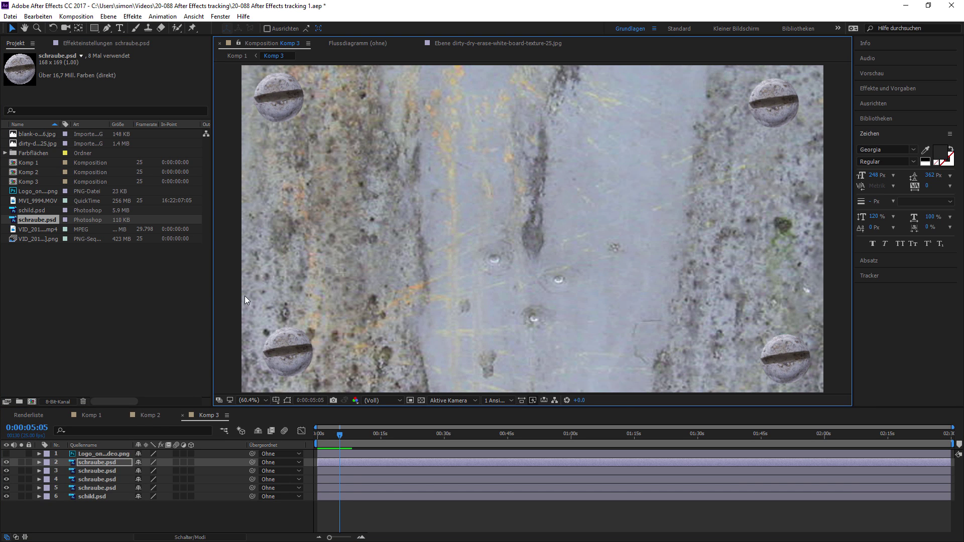
click(7, 454)
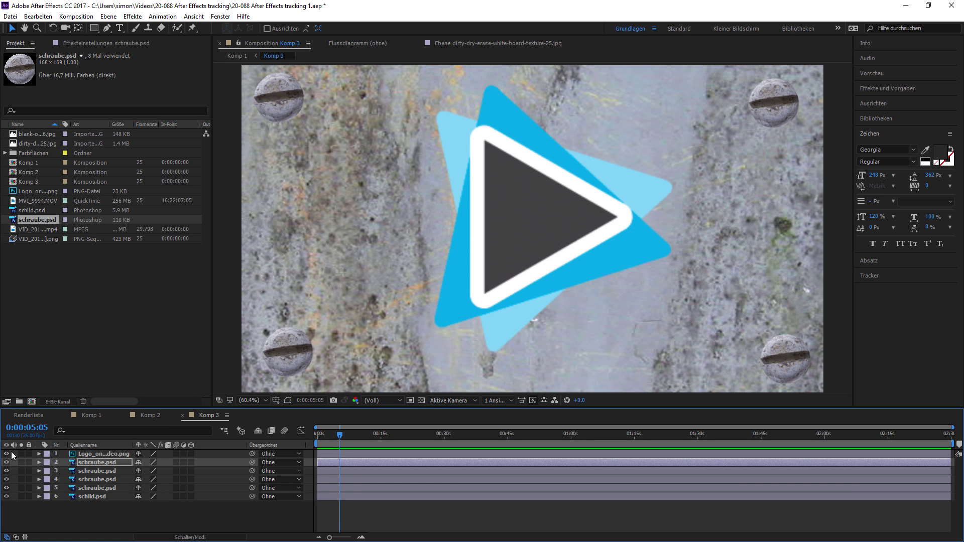
Step: In Komp 1, apply a Gaußscher Weichzeichner to the Komp 3 layer with Weichzeichnung 2.7
click(89, 415)
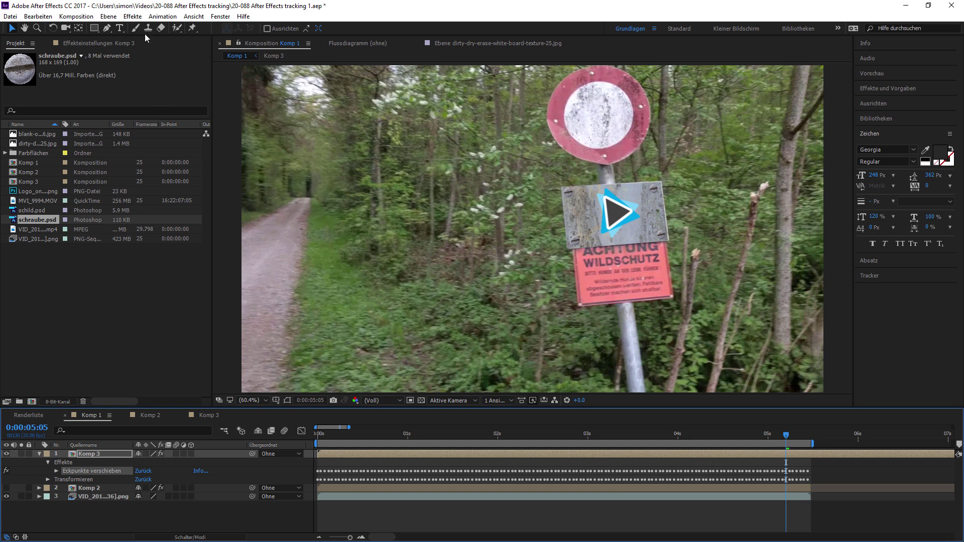
click(133, 16)
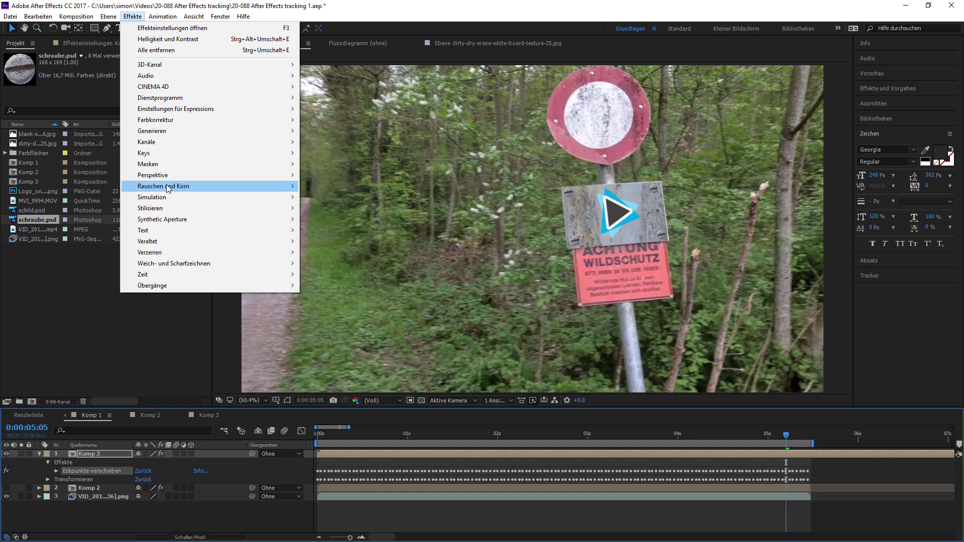
mouse_move(168, 188)
mouse_move(251, 263)
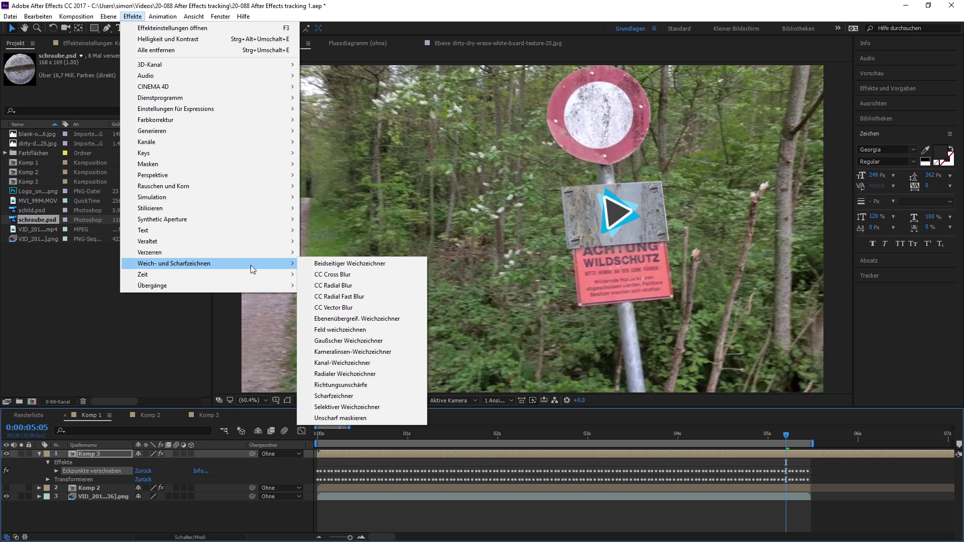
click(347, 342)
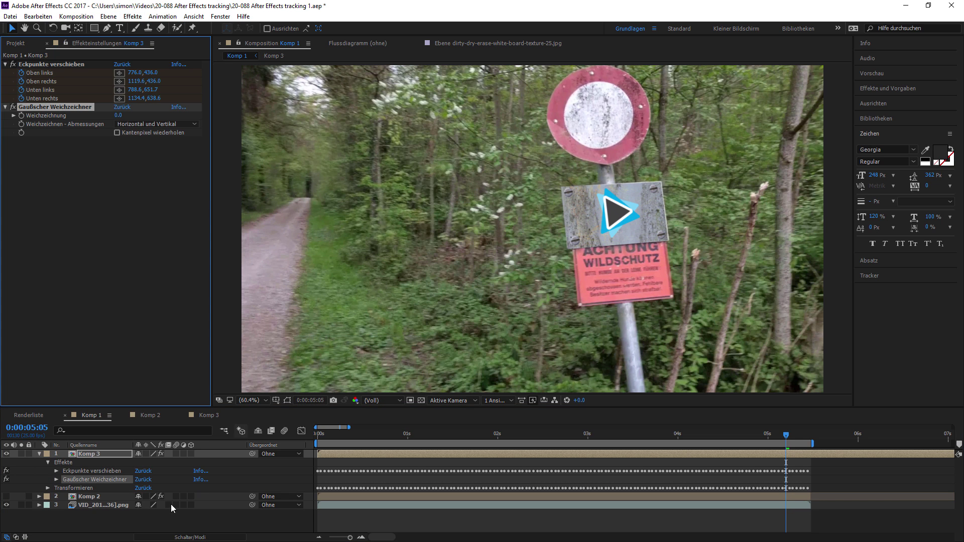
click(54, 479)
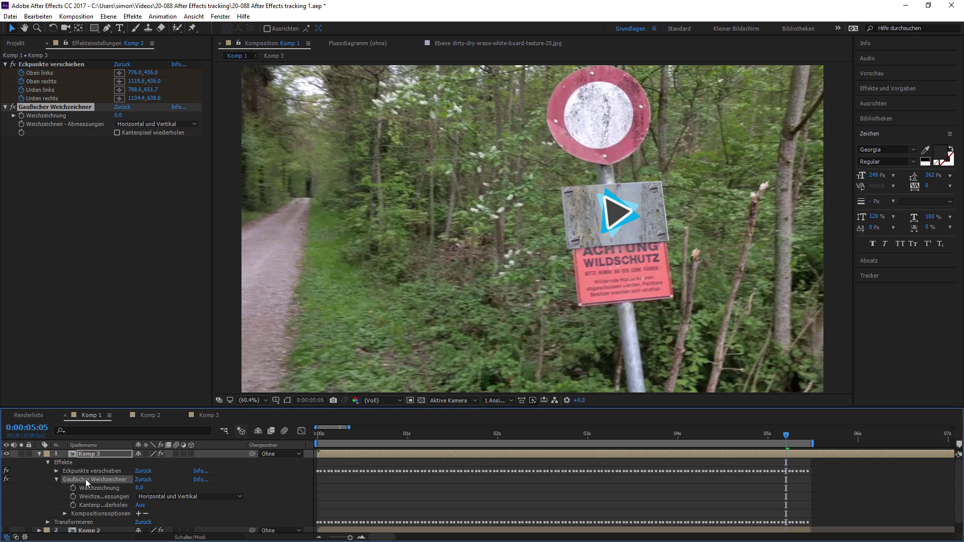
drag(140, 488, 143, 484)
Step: Apply Farbkorrektur > Helligkeit und Kontrast to Komp 3 with Helligkeit set to 64
click(136, 18)
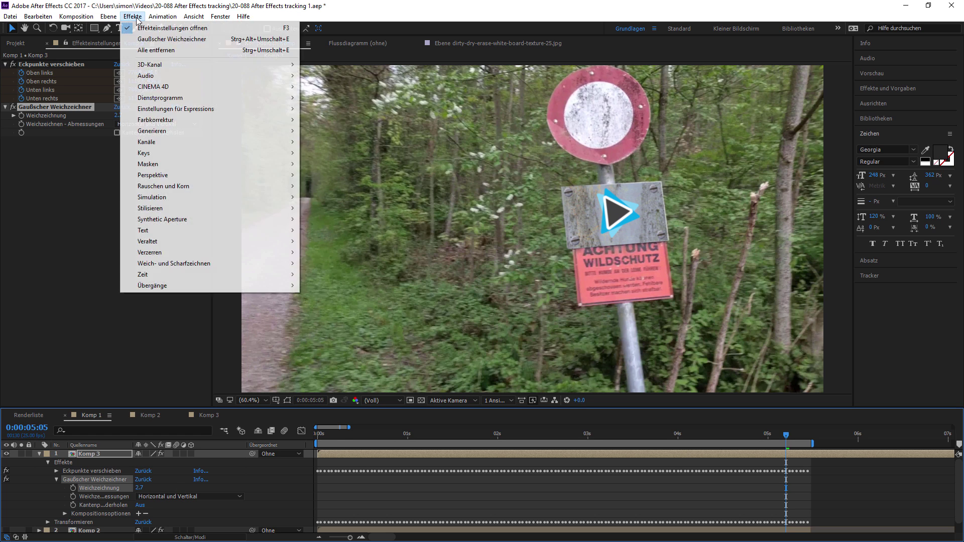
mouse_move(211, 120)
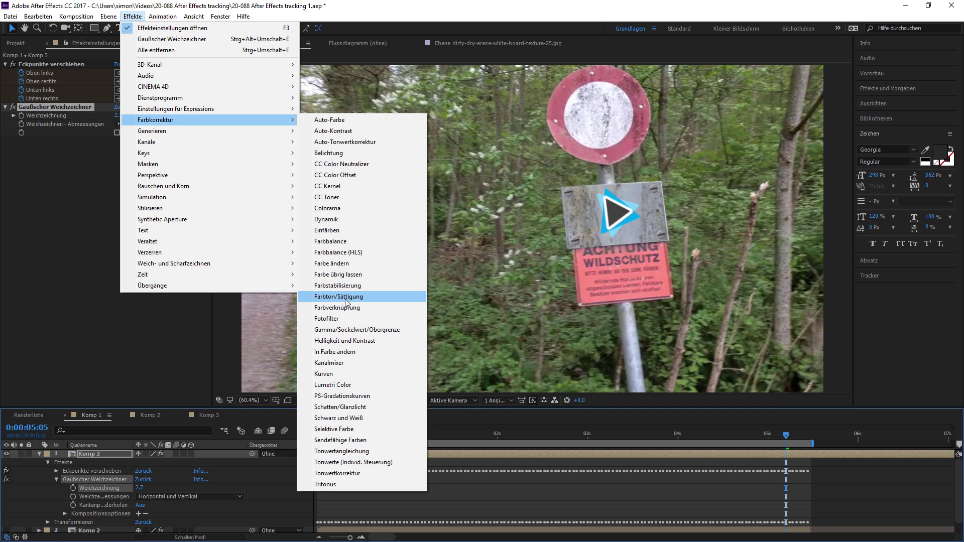
click(344, 341)
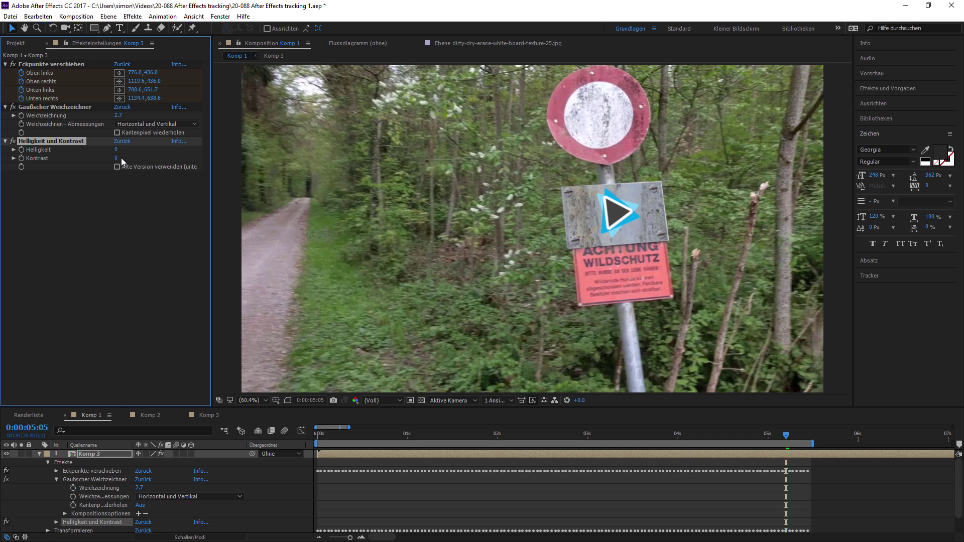
drag(116, 153, 142, 150)
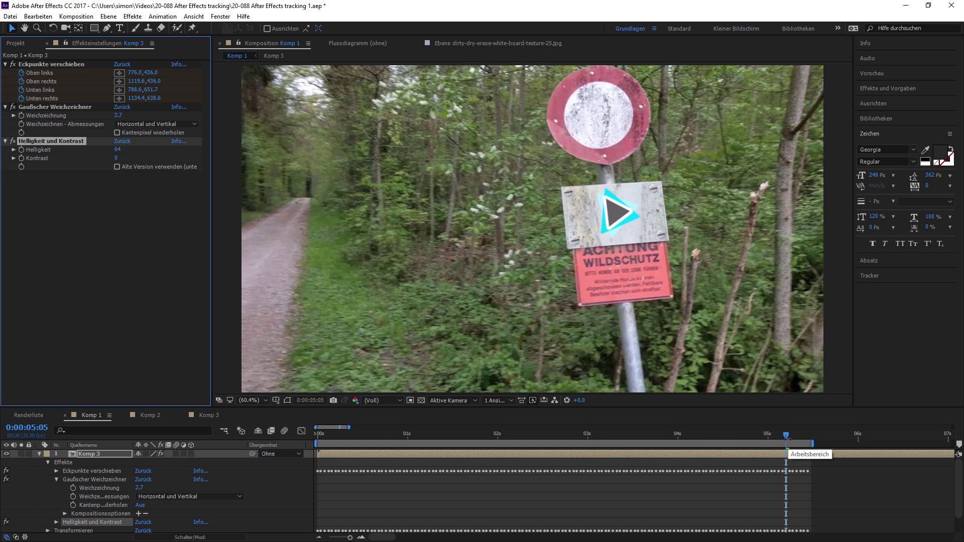
Step: Start a RAM preview of Komp 1 with the spacebar to watch the tracked plate
key(space)
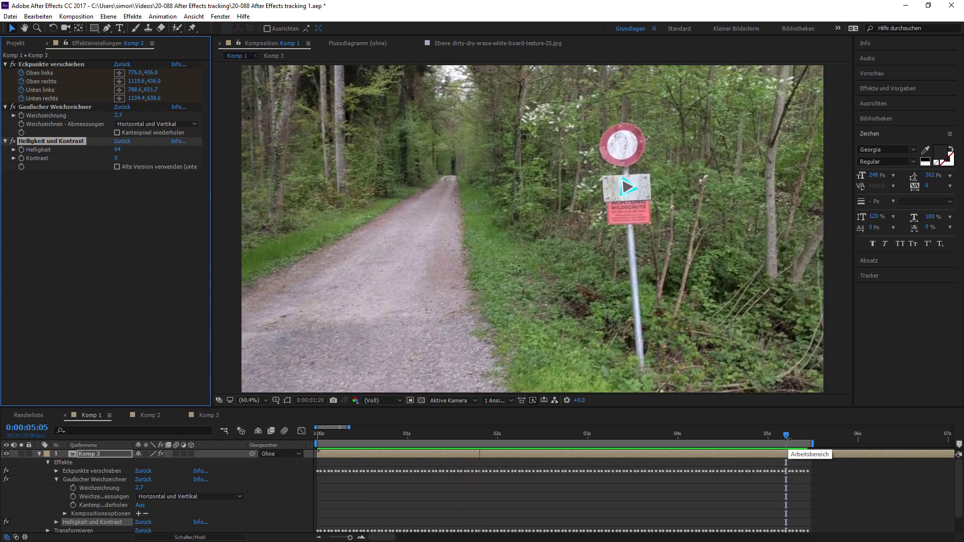